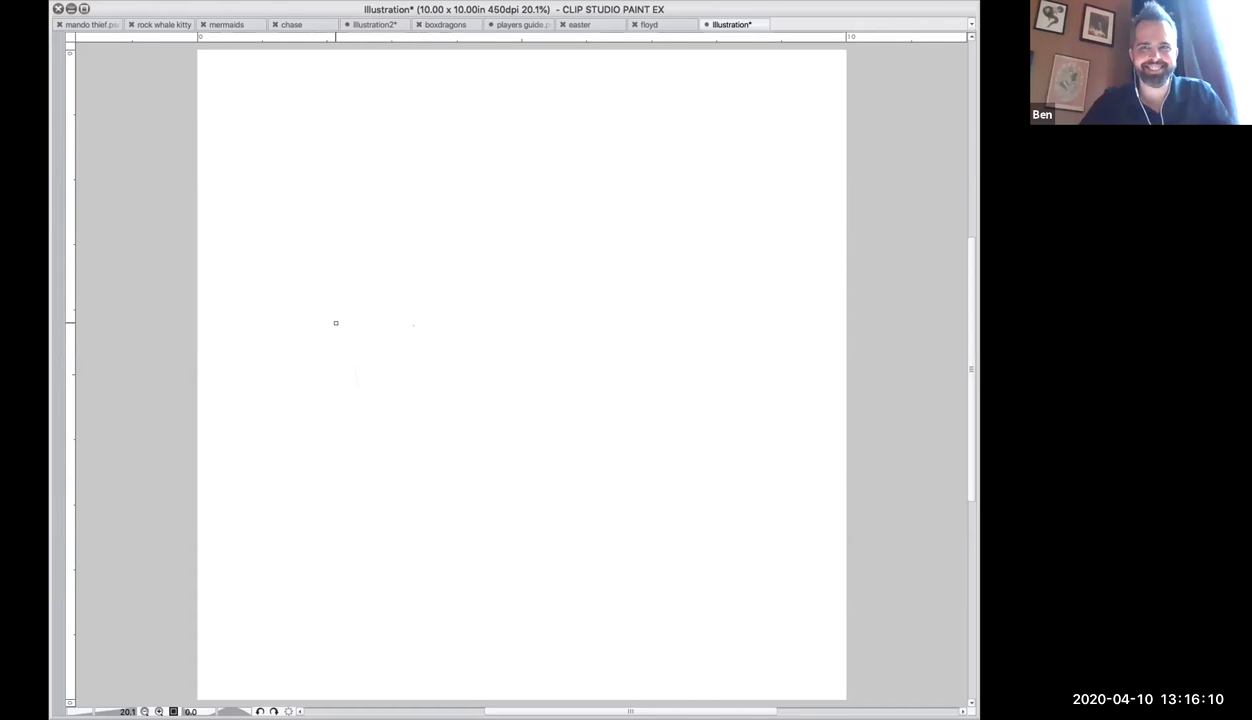
# Sketch a dwarf's tapered block head, wide barrel torso in stacked bands and stubby legs on the left half of the canvas.
pyautogui.moveTo(316, 332)
pyautogui.mouseDown()
pyautogui.moveTo(408, 321)
pyautogui.moveTo(384, 308)
pyautogui.moveTo(424, 374)
pyautogui.mouseUp()
pyautogui.moveTo(322, 395); pyautogui.dragTo(424, 375)
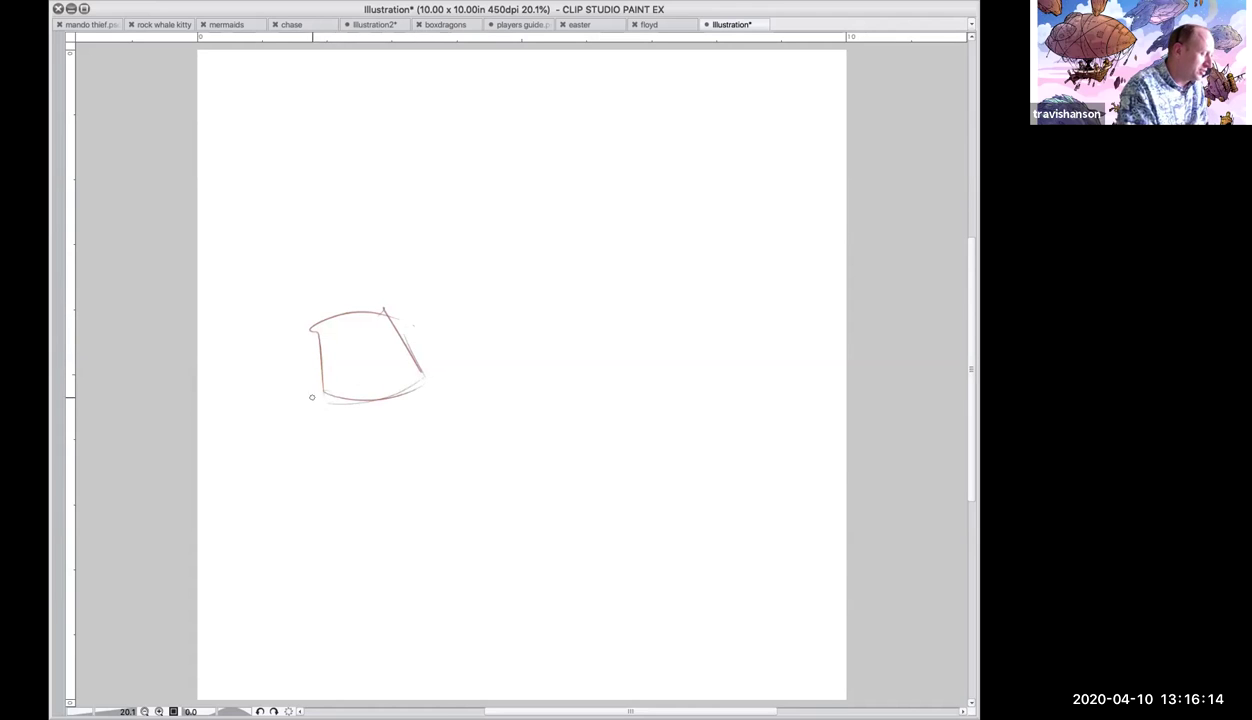
pyautogui.moveTo(287, 406)
pyautogui.mouseDown()
pyautogui.moveTo(306, 447)
pyautogui.moveTo(298, 466)
pyautogui.mouseUp()
pyautogui.moveTo(404, 368)
pyautogui.mouseDown()
pyautogui.moveTo(448, 380)
pyautogui.moveTo(456, 436)
pyautogui.mouseUp()
pyautogui.moveTo(448, 406); pyautogui.dragTo(474, 458)
pyautogui.moveTo(296, 450)
pyautogui.mouseDown()
pyautogui.moveTo(438, 470)
pyautogui.moveTo(478, 445)
pyautogui.mouseUp()
pyautogui.moveTo(450, 482)
pyautogui.mouseDown()
pyautogui.moveTo(300, 520)
pyautogui.moveTo(390, 540)
pyautogui.moveTo(474, 498)
pyautogui.mouseUp()
pyautogui.moveTo(468, 450); pyautogui.dragTo(476, 530)
pyautogui.moveTo(474, 478); pyautogui.dragTo(444, 536)
pyautogui.moveTo(310, 545); pyautogui.dragTo(332, 578)
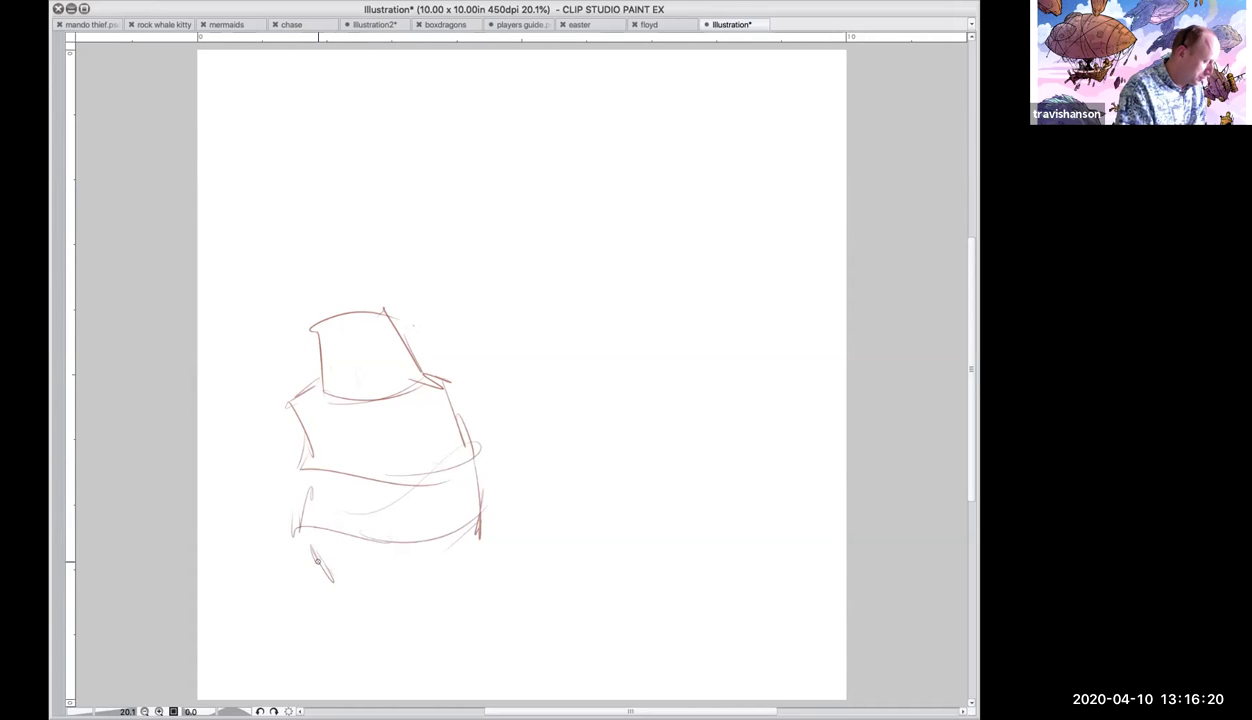
pyautogui.moveTo(440, 545); pyautogui.dragTo(462, 576)
# Rough in the dwarf's two arms and a rectangular weapon head on a slanted handle beside his leg.
pyautogui.moveTo(280, 418); pyautogui.dragTo(256, 498)
pyautogui.moveTo(236, 446)
pyautogui.mouseDown()
pyautogui.moveTo(270, 532)
pyautogui.moveTo(256, 518)
pyautogui.mouseUp()
pyautogui.moveTo(270, 530)
pyautogui.mouseDown()
pyautogui.moveTo(230, 542)
pyautogui.moveTo(250, 615)
pyautogui.moveTo(282, 596)
pyautogui.mouseUp()
pyautogui.moveTo(266, 504); pyautogui.dragTo(300, 601)
pyautogui.moveTo(226, 408); pyautogui.dragTo(250, 490)
pyautogui.moveTo(442, 380); pyautogui.dragTo(472, 415)
pyautogui.moveTo(488, 410); pyautogui.dragTo(519, 472)
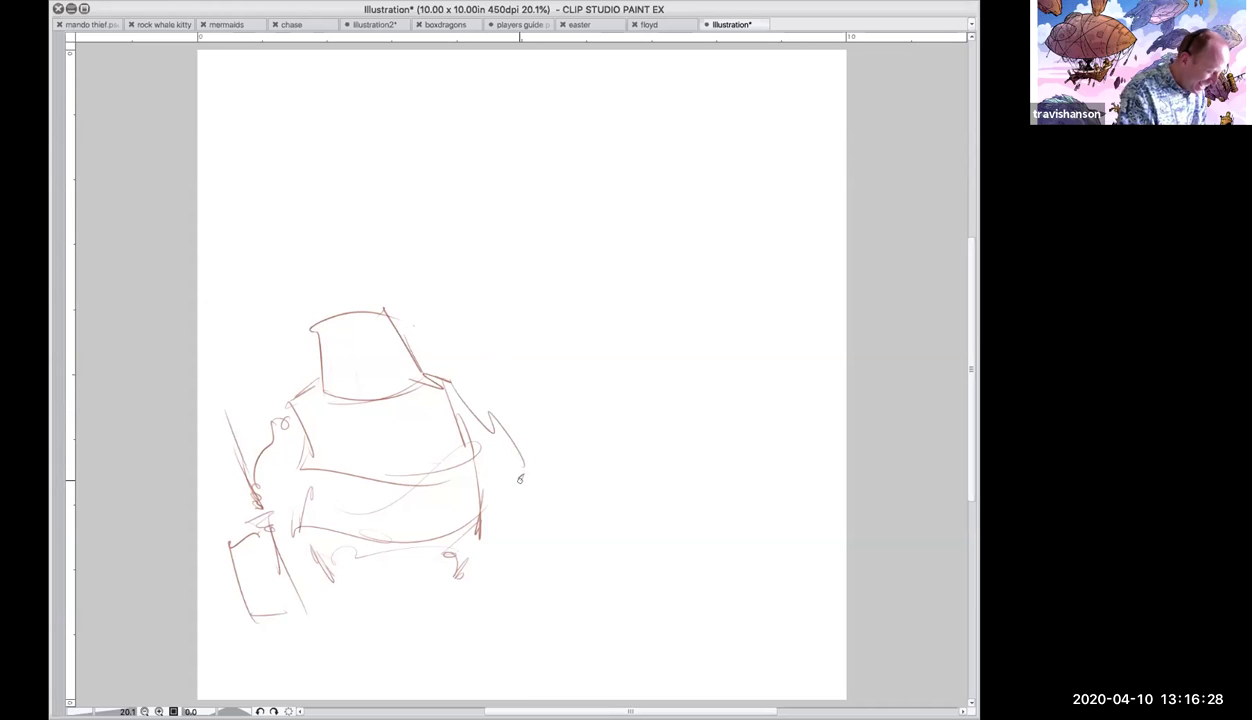
# Sketch a large beast behind the dwarf with an arched back, a tall block-shaped head and a low belly line.
pyautogui.moveTo(415, 286)
pyautogui.mouseDown()
pyautogui.moveTo(575, 267)
pyautogui.moveTo(612, 282)
pyautogui.mouseUp()
pyautogui.moveTo(420, 292)
pyautogui.mouseDown()
pyautogui.moveTo(676, 322)
pyautogui.moveTo(582, 340)
pyautogui.moveTo(658, 313)
pyautogui.mouseUp()
pyautogui.moveTo(584, 342)
pyautogui.mouseDown()
pyautogui.moveTo(572, 462)
pyautogui.moveTo(622, 505)
pyautogui.moveTo(698, 488)
pyautogui.mouseUp()
pyautogui.moveTo(650, 322)
pyautogui.mouseDown()
pyautogui.moveTo(672, 316)
pyautogui.moveTo(740, 476)
pyautogui.mouseUp()
pyautogui.moveTo(365, 297); pyautogui.dragTo(412, 268)
pyautogui.moveTo(470, 478)
pyautogui.mouseDown()
pyautogui.moveTo(551, 512)
pyautogui.moveTo(587, 508)
pyautogui.mouseUp()
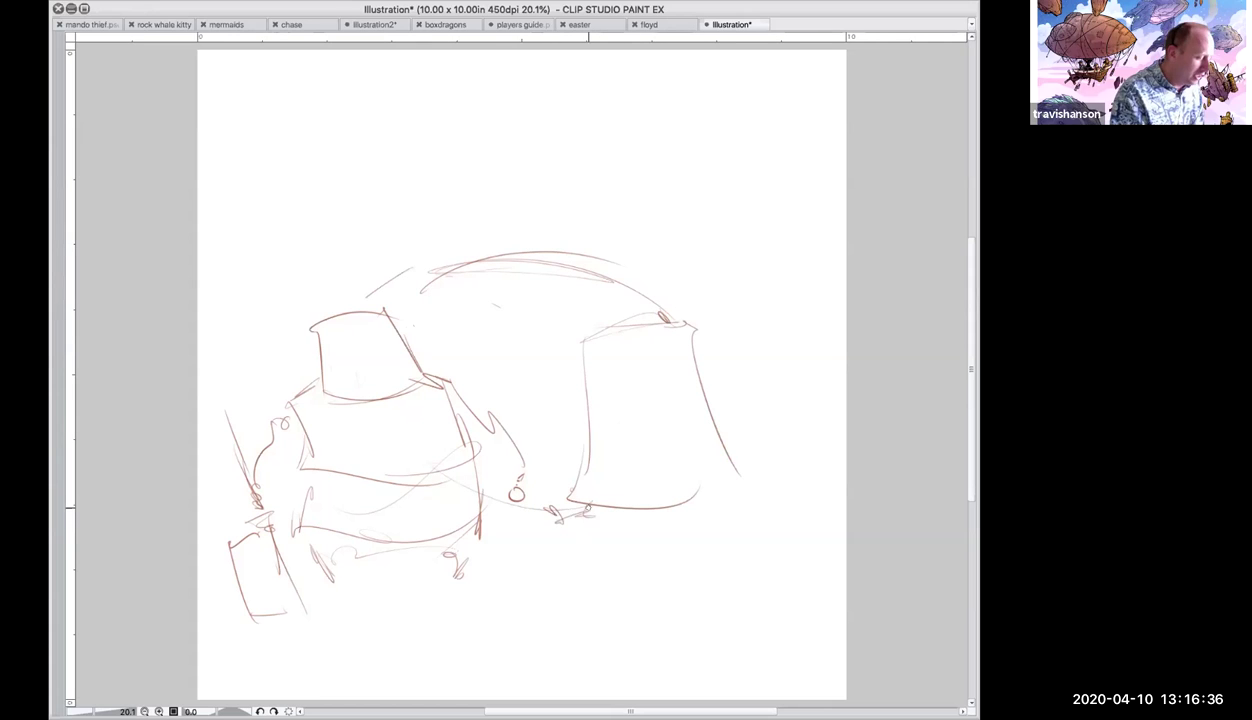
# Construct the front plane of the beast's head and a smaller box for its protruding muzzle.
pyautogui.moveTo(662, 511); pyautogui.dragTo(686, 506)
pyautogui.moveTo(748, 338)
pyautogui.mouseDown()
pyautogui.moveTo(622, 342)
pyautogui.moveTo(620, 470)
pyautogui.mouseUp()
pyautogui.moveTo(612, 350); pyautogui.dragTo(610, 495)
pyautogui.moveTo(612, 495); pyautogui.dragTo(740, 500)
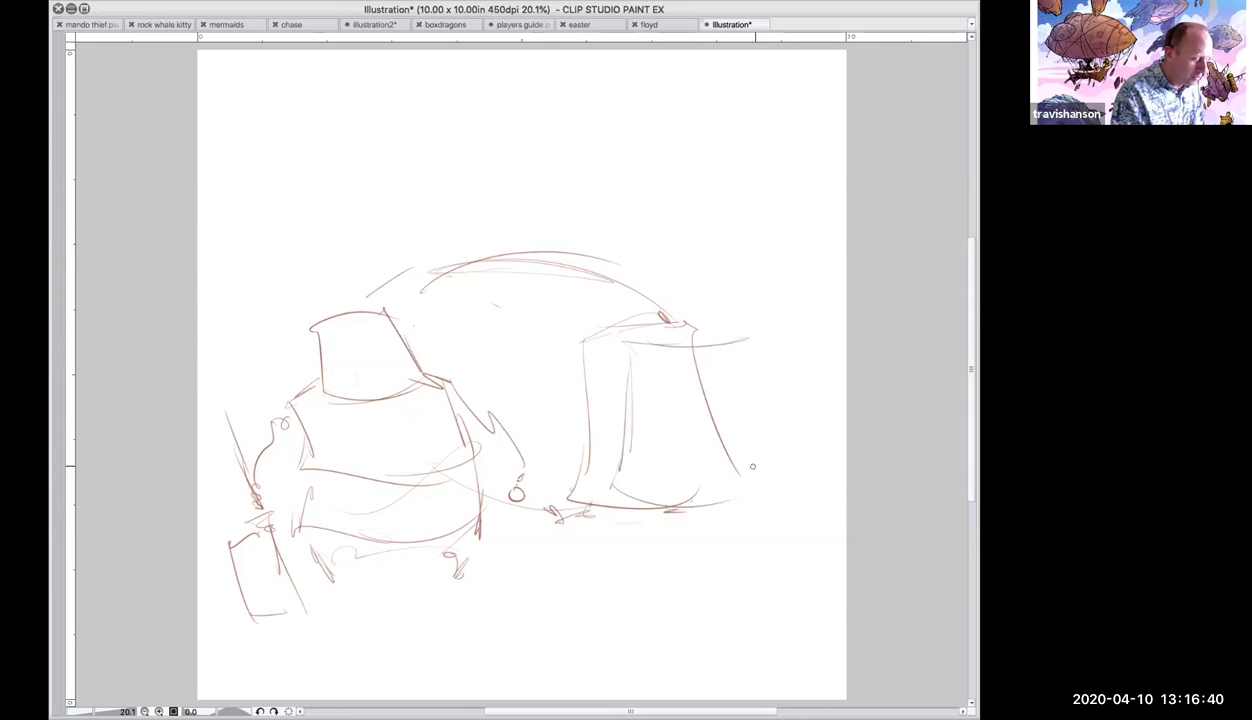
pyautogui.moveTo(680, 334)
pyautogui.mouseDown()
pyautogui.moveTo(716, 331)
pyautogui.moveTo(740, 345)
pyautogui.moveTo(757, 396)
pyautogui.moveTo(748, 380)
pyautogui.moveTo(779, 386)
pyautogui.moveTo(690, 392)
pyautogui.moveTo(795, 406)
pyautogui.moveTo(806, 468)
pyautogui.mouseUp()
pyautogui.moveTo(724, 398)
pyautogui.mouseDown()
pyautogui.moveTo(714, 480)
pyautogui.moveTo(792, 481)
pyautogui.moveTo(700, 497)
pyautogui.mouseUp()
pyautogui.moveTo(683, 378); pyautogui.dragTo(655, 500)
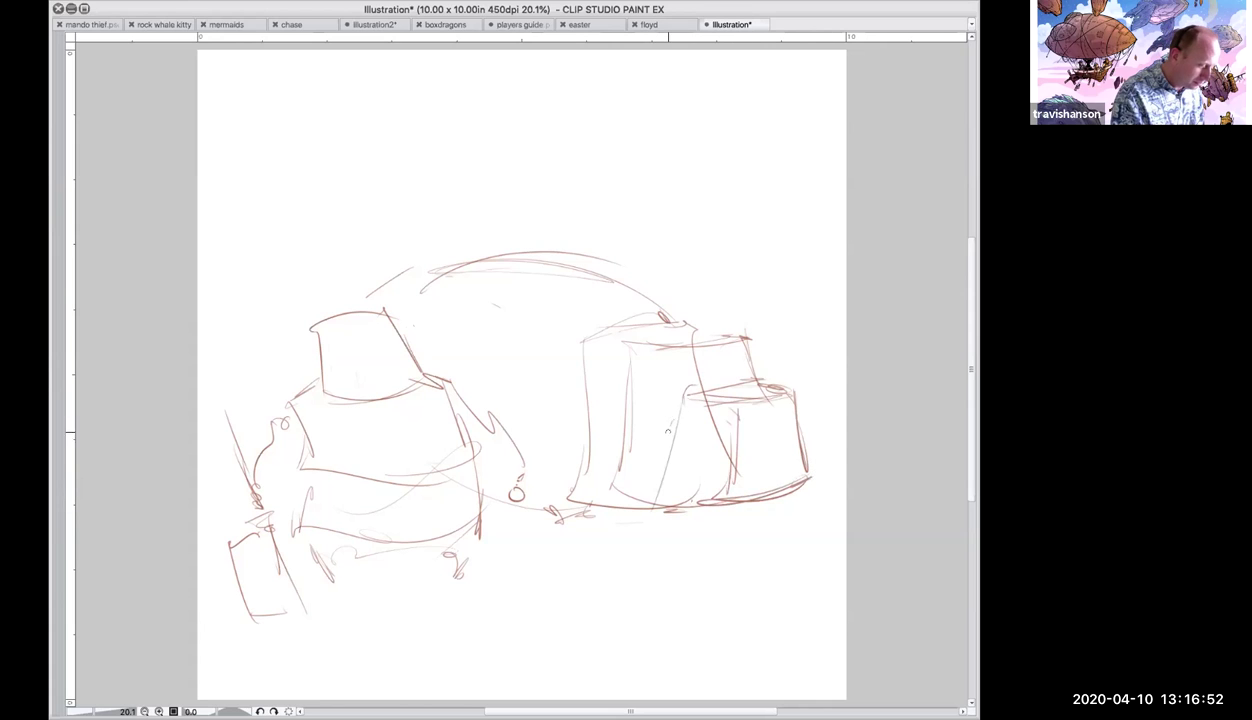
# Add small ears to the top corners of the beast's head and two short legs beneath it.
pyautogui.moveTo(592, 341); pyautogui.dragTo(576, 345)
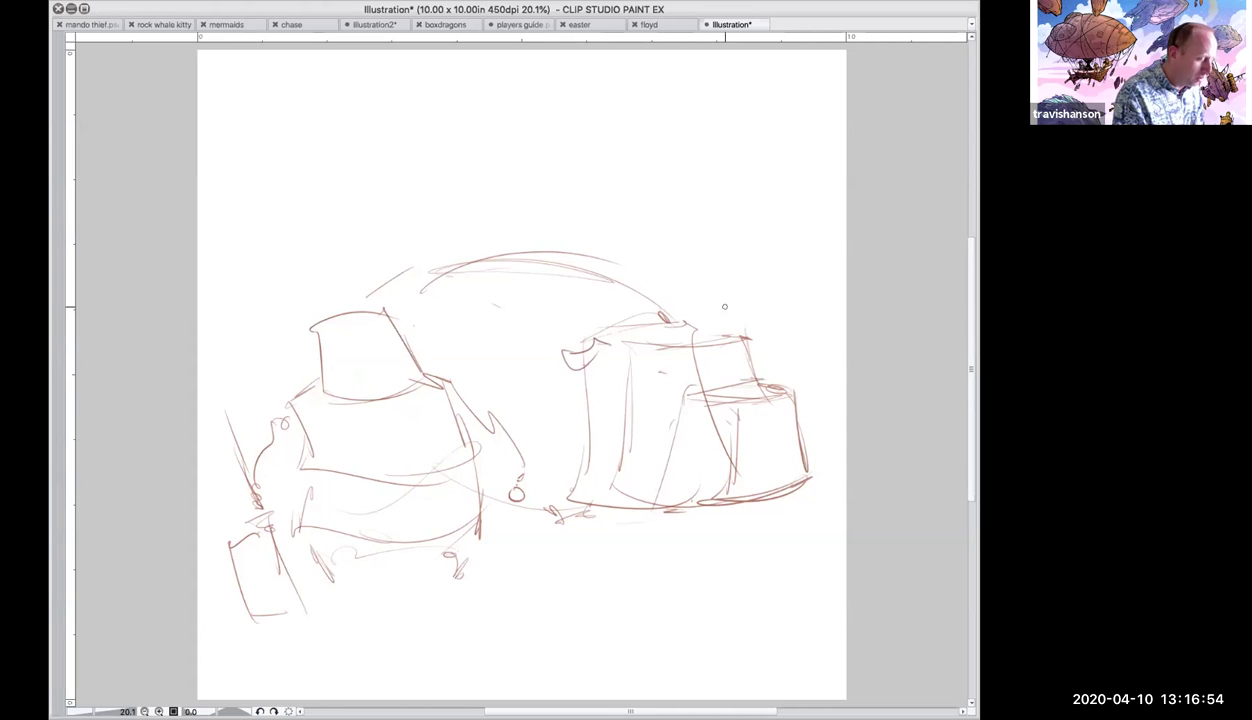
pyautogui.moveTo(722, 330); pyautogui.dragTo(745, 362)
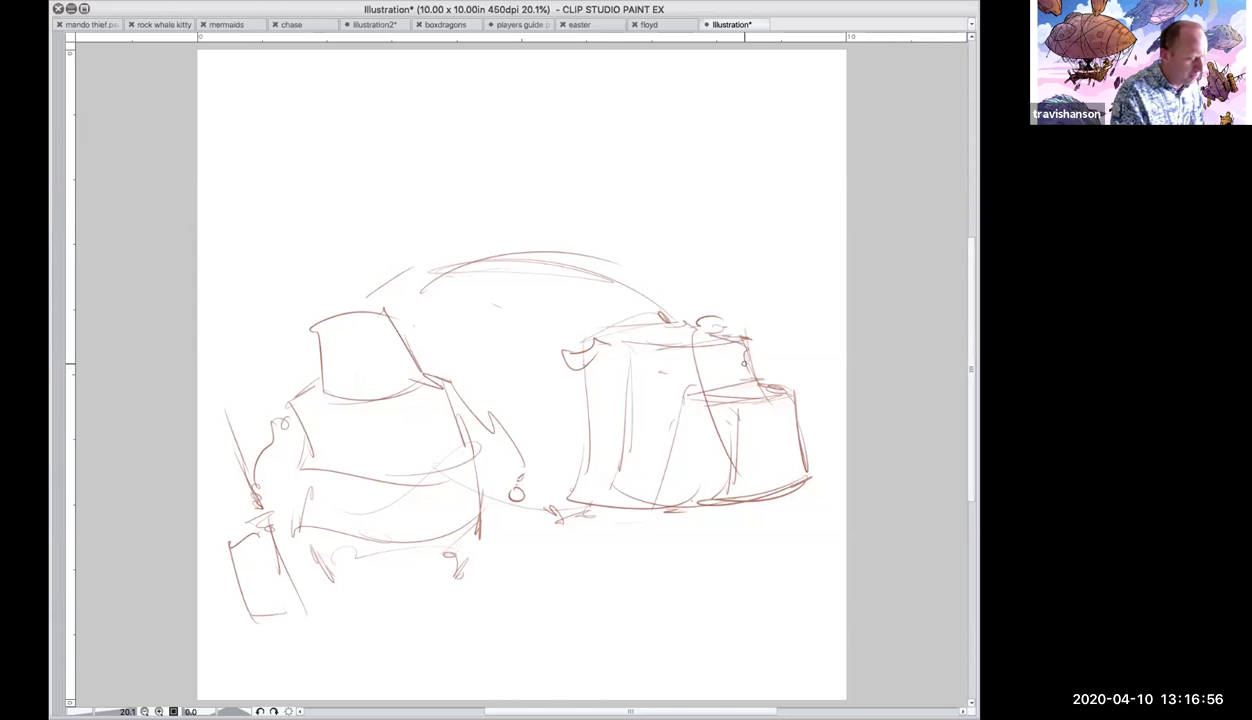
pyautogui.moveTo(545, 520)
pyautogui.mouseDown()
pyautogui.moveTo(536, 514)
pyautogui.moveTo(570, 505)
pyautogui.moveTo(549, 555)
pyautogui.mouseUp()
pyautogui.moveTo(557, 528); pyautogui.dragTo(556, 560)
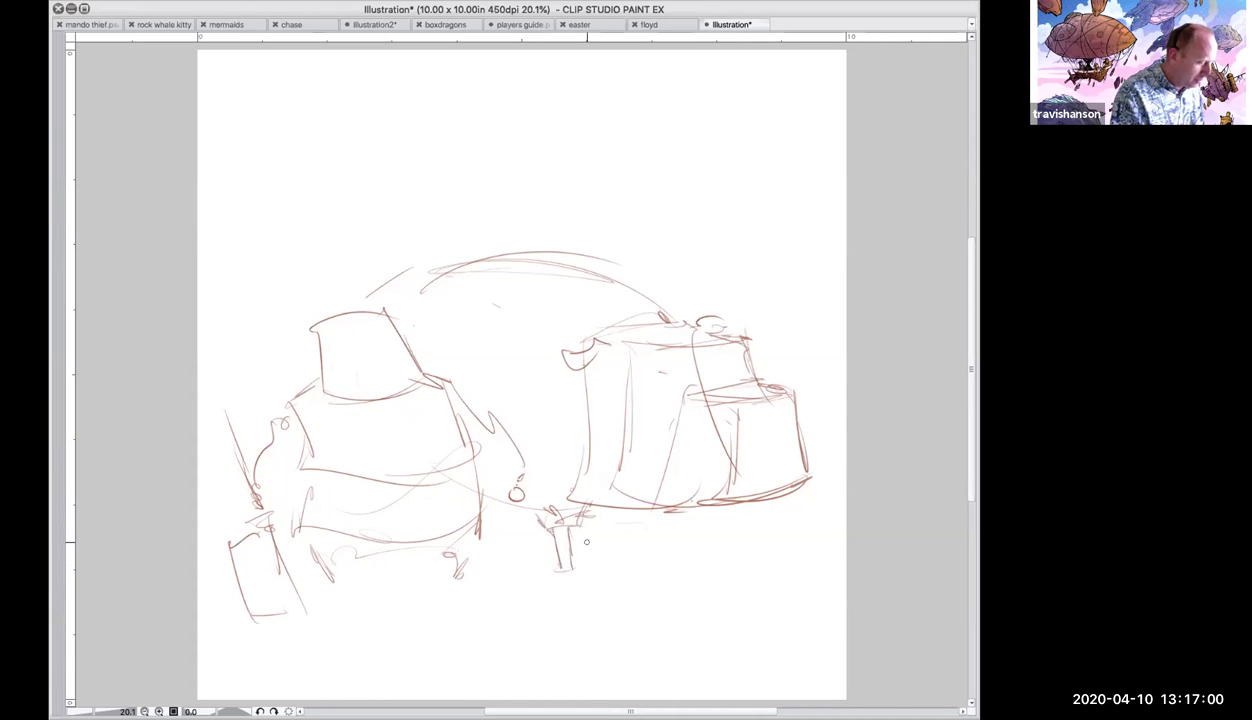
pyautogui.moveTo(612, 505)
pyautogui.mouseDown()
pyautogui.moveTo(634, 509)
pyautogui.moveTo(616, 542)
pyautogui.moveTo(630, 546)
pyautogui.mouseUp()
# Reinforce the beast's belly line, extend its back over the dwarf's head and add a curled tail.
pyautogui.moveTo(476, 500); pyautogui.dragTo(528, 516)
pyautogui.moveTo(366, 284)
pyautogui.mouseDown()
pyautogui.moveTo(338, 302)
pyautogui.moveTo(346, 268)
pyautogui.mouseUp()
pyautogui.moveTo(344, 280)
pyautogui.mouseDown()
pyautogui.moveTo(312, 282)
pyautogui.moveTo(334, 236)
pyautogui.moveTo(310, 262)
pyautogui.moveTo(345, 272)
pyautogui.moveTo(336, 292)
pyautogui.moveTo(432, 246)
pyautogui.mouseUp()
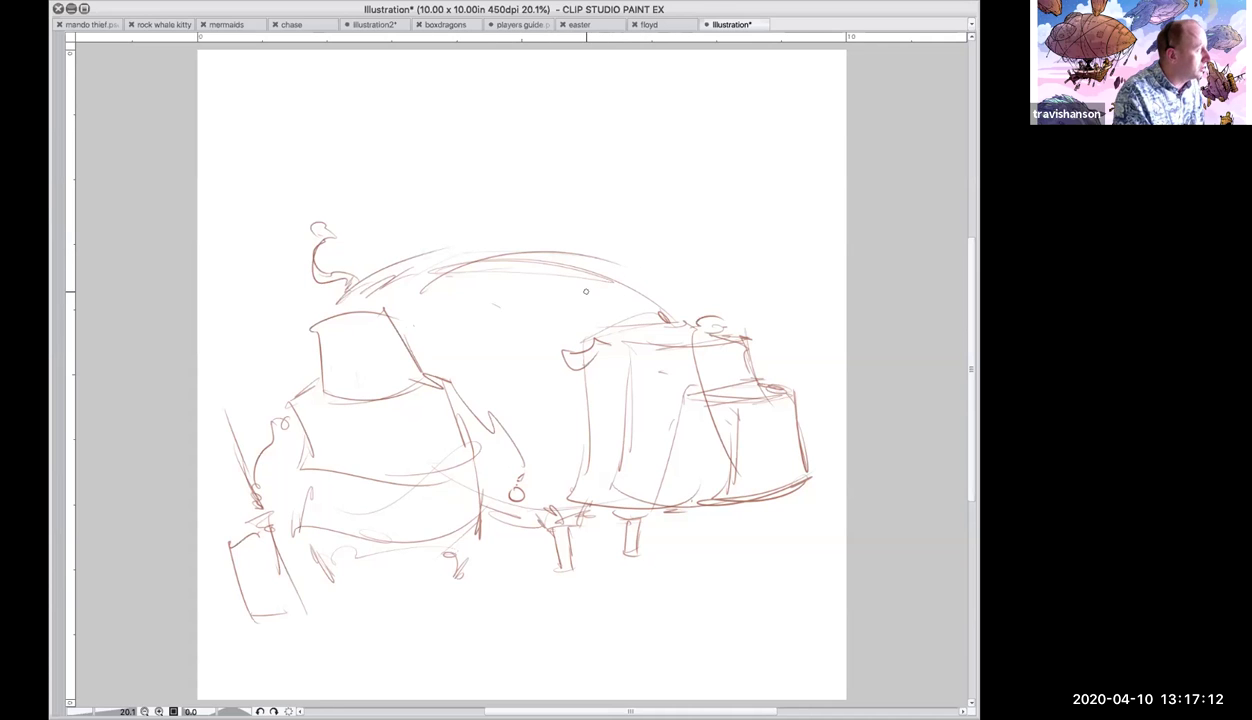
# Draw the beast's round eyes, its nostrils and the mouth line along the bottom of the muzzle.
pyautogui.moveTo(668, 382)
pyautogui.mouseDown()
pyautogui.moveTo(660, 372)
pyautogui.moveTo(667, 383)
pyautogui.mouseUp()
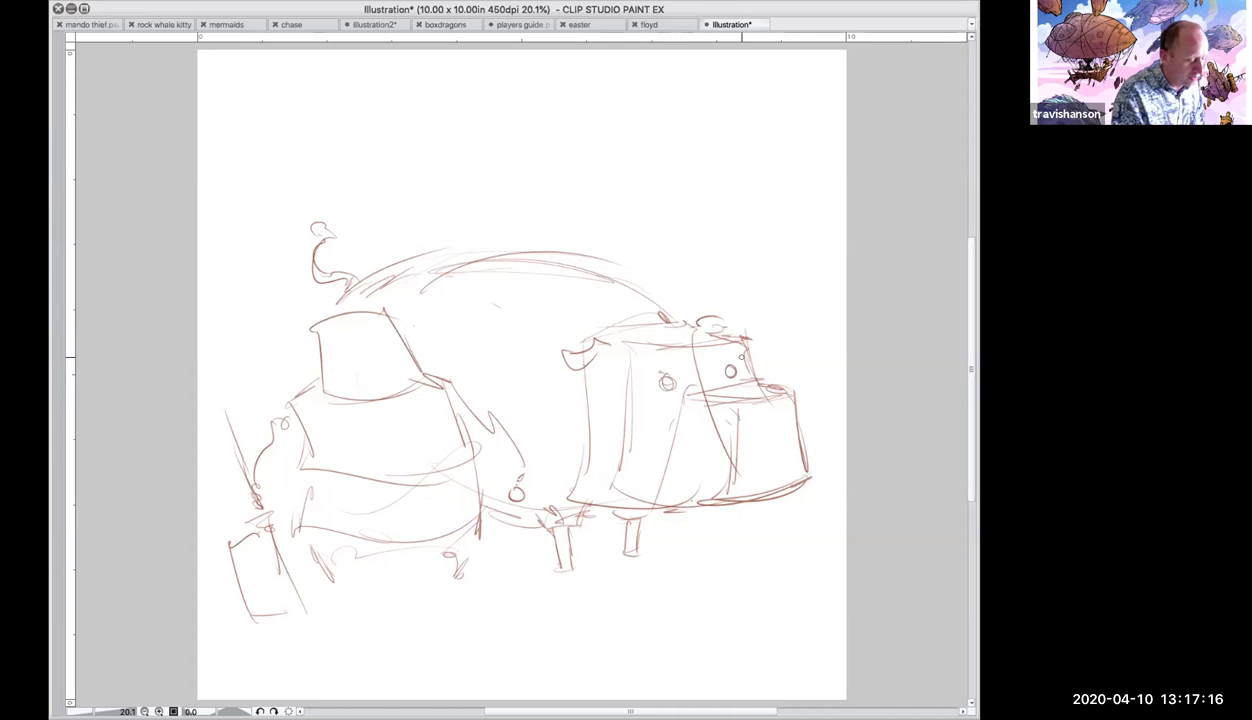
pyautogui.moveTo(746, 423)
pyautogui.mouseDown()
pyautogui.moveTo(790, 417)
pyautogui.moveTo(805, 467)
pyautogui.moveTo(796, 456)
pyautogui.moveTo(685, 487)
pyautogui.mouseUp()
pyautogui.moveTo(793, 464); pyautogui.dragTo(764, 485)
# Draw the dwarf's scowling eyes, nose and open shouting mouth, framed by a full curly beard.
pyautogui.moveTo(316, 346)
pyautogui.mouseDown()
pyautogui.moveTo(384, 349)
pyautogui.moveTo(373, 355)
pyautogui.mouseUp()
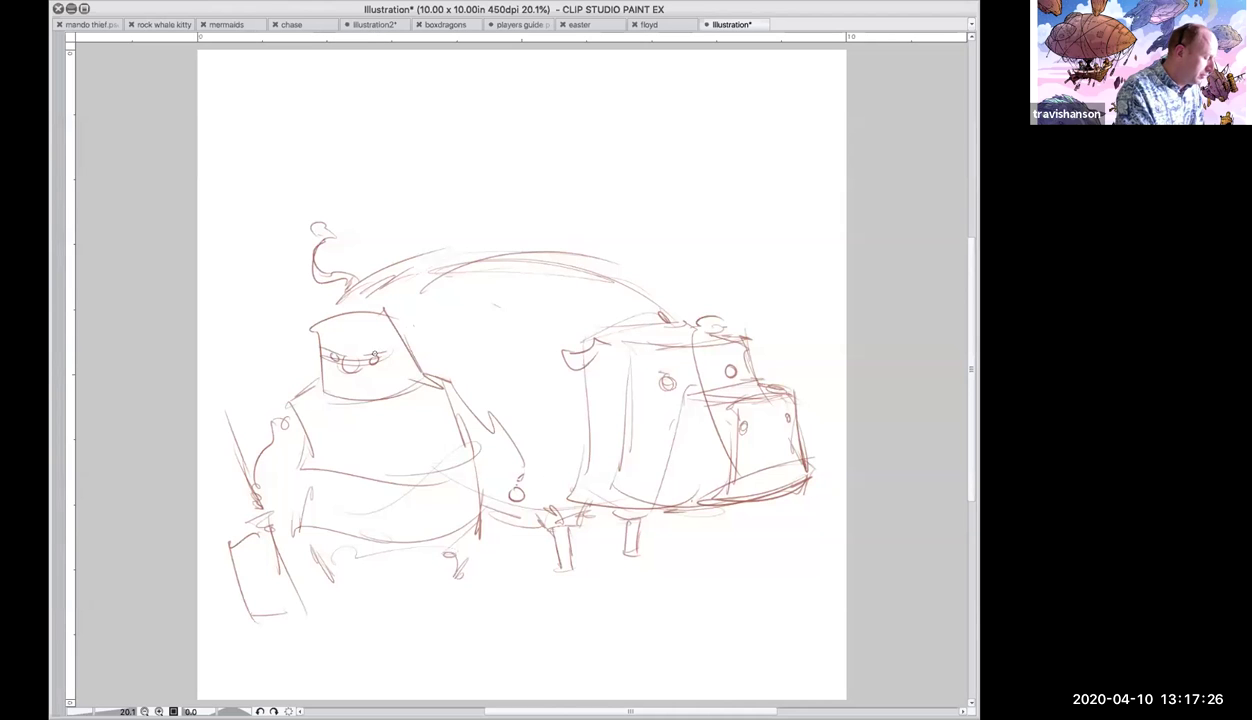
pyautogui.moveTo(330, 392); pyautogui.dragTo(375, 398)
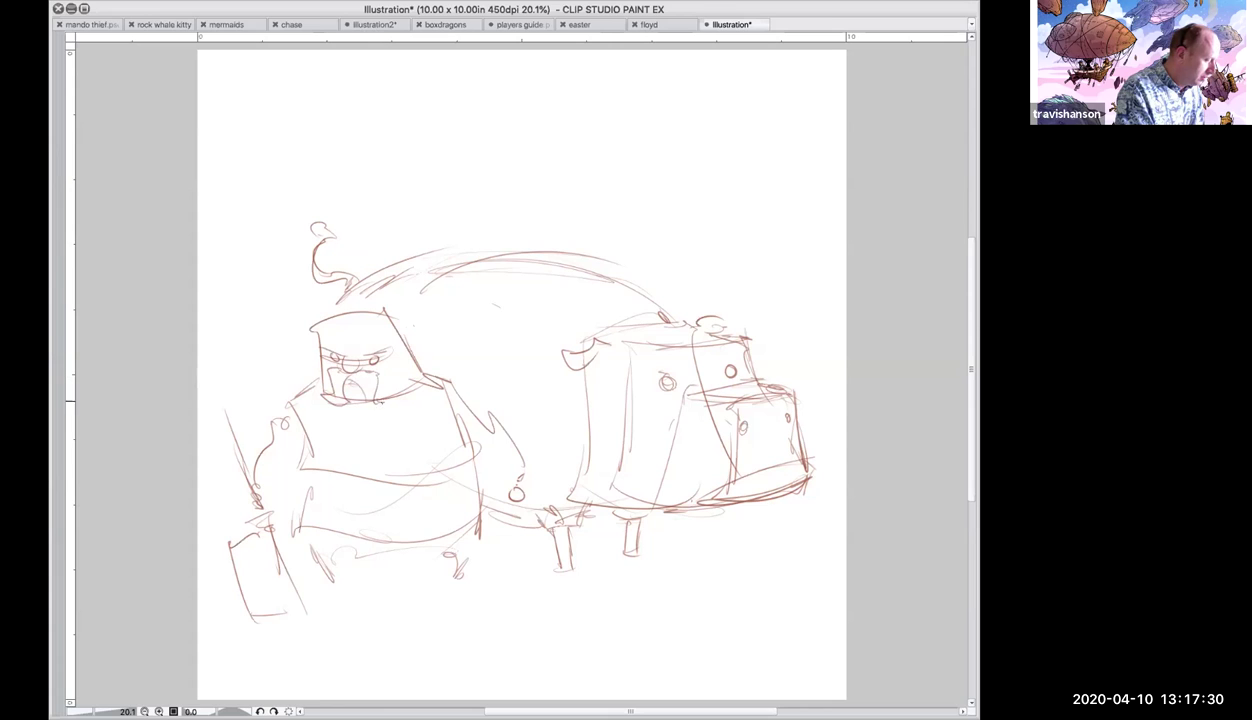
pyautogui.moveTo(304, 352)
pyautogui.mouseDown()
pyautogui.moveTo(324, 438)
pyautogui.moveTo(355, 438)
pyautogui.moveTo(357, 453)
pyautogui.moveTo(387, 440)
pyautogui.moveTo(410, 392)
pyautogui.moveTo(415, 408)
pyautogui.moveTo(406, 357)
pyautogui.mouseUp()
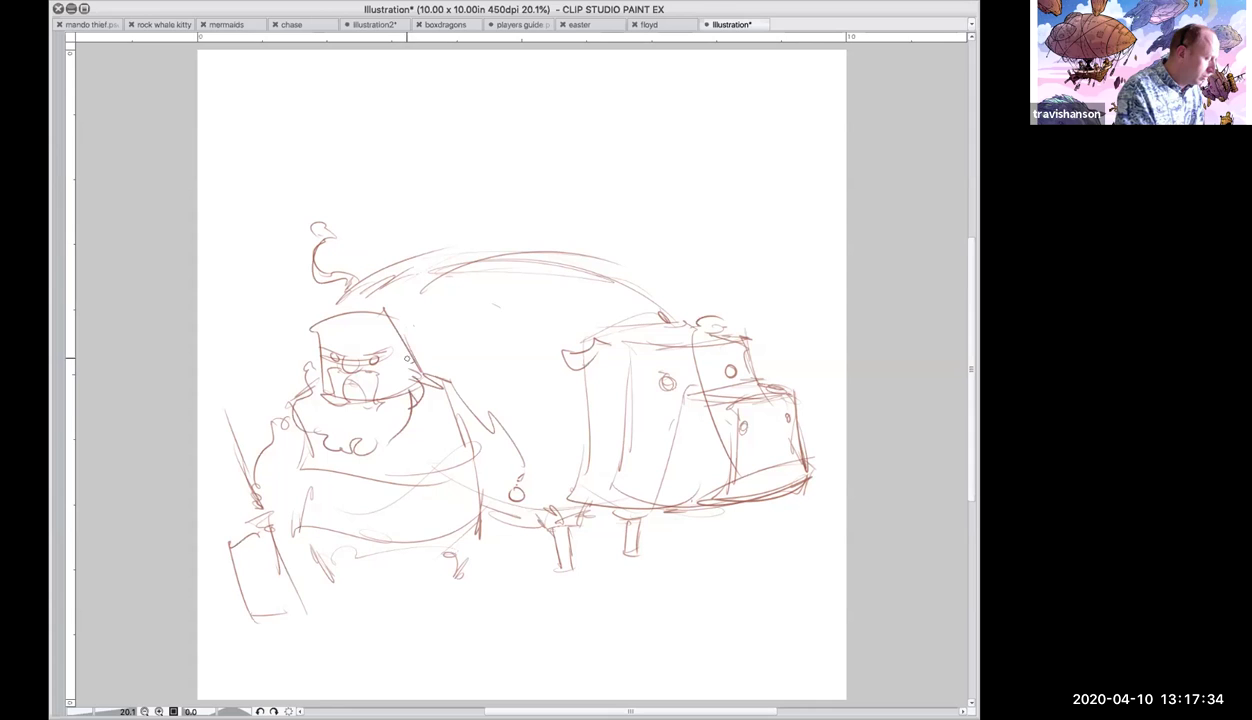
# Draw a rounded helmet with a brow band and centre ridge on the dwarf, plus pointed shoulder guards and a chest line.
pyautogui.moveTo(310, 340)
pyautogui.mouseDown()
pyautogui.moveTo(392, 334)
pyautogui.moveTo(392, 378)
pyautogui.moveTo(416, 364)
pyautogui.mouseUp()
pyautogui.moveTo(408, 318); pyautogui.dragTo(416, 368)
pyautogui.moveTo(310, 325)
pyautogui.mouseDown()
pyautogui.moveTo(364, 293)
pyautogui.moveTo(404, 318)
pyautogui.moveTo(338, 332)
pyautogui.mouseUp()
pyautogui.moveTo(372, 292)
pyautogui.mouseDown()
pyautogui.moveTo(330, 322)
pyautogui.moveTo(310, 380)
pyautogui.mouseUp()
pyautogui.moveTo(418, 370)
pyautogui.mouseDown()
pyautogui.moveTo(492, 389)
pyautogui.moveTo(438, 410)
pyautogui.moveTo(496, 378)
pyautogui.mouseUp()
pyautogui.moveTo(280, 368)
pyautogui.mouseDown()
pyautogui.moveTo(288, 458)
pyautogui.moveTo(455, 442)
pyautogui.moveTo(458, 458)
pyautogui.mouseUp()
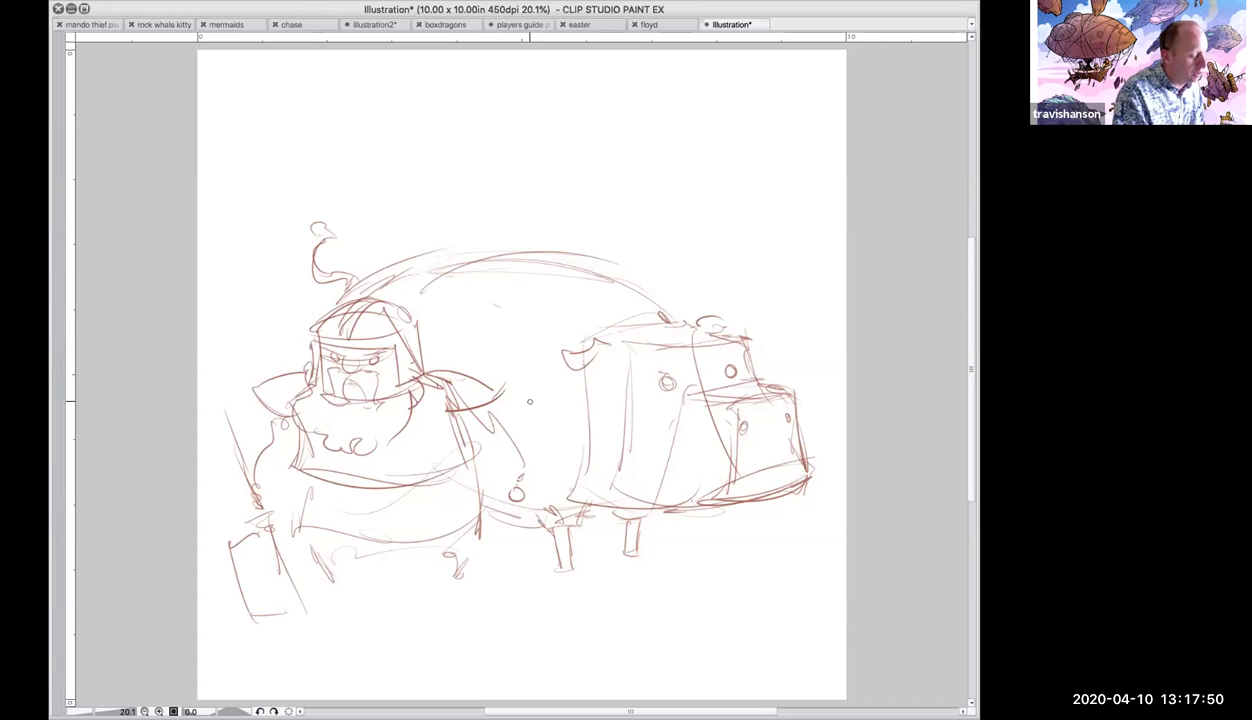
# Flesh out the dwarf's arms and define the belt and the rounded hem of his tunic.
pyautogui.moveTo(487, 398)
pyautogui.mouseDown()
pyautogui.moveTo(500, 440)
pyautogui.moveTo(484, 447)
pyautogui.moveTo(507, 436)
pyautogui.moveTo(512, 478)
pyautogui.mouseUp()
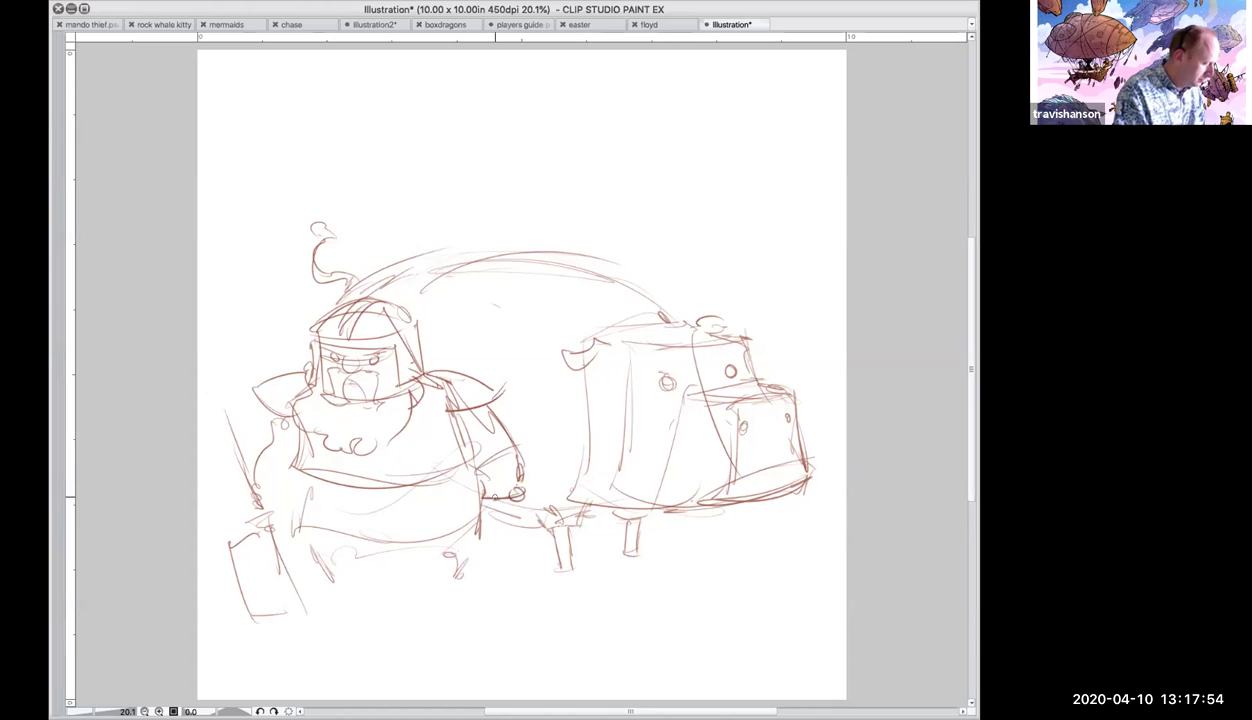
pyautogui.moveTo(266, 398)
pyautogui.mouseDown()
pyautogui.moveTo(236, 465)
pyautogui.moveTo(240, 440)
pyautogui.moveTo(250, 514)
pyautogui.moveTo(248, 496)
pyautogui.mouseUp()
pyautogui.moveTo(282, 436)
pyautogui.mouseDown()
pyautogui.moveTo(250, 464)
pyautogui.moveTo(296, 478)
pyautogui.moveTo(452, 480)
pyautogui.moveTo(298, 488)
pyautogui.moveTo(294, 520)
pyautogui.mouseUp()
pyautogui.moveTo(292, 525); pyautogui.dragTo(450, 545)
pyautogui.moveTo(465, 482)
pyautogui.mouseDown()
pyautogui.moveTo(474, 526)
pyautogui.moveTo(436, 545)
pyautogui.mouseUp()
pyautogui.moveTo(476, 482); pyautogui.dragTo(480, 502)
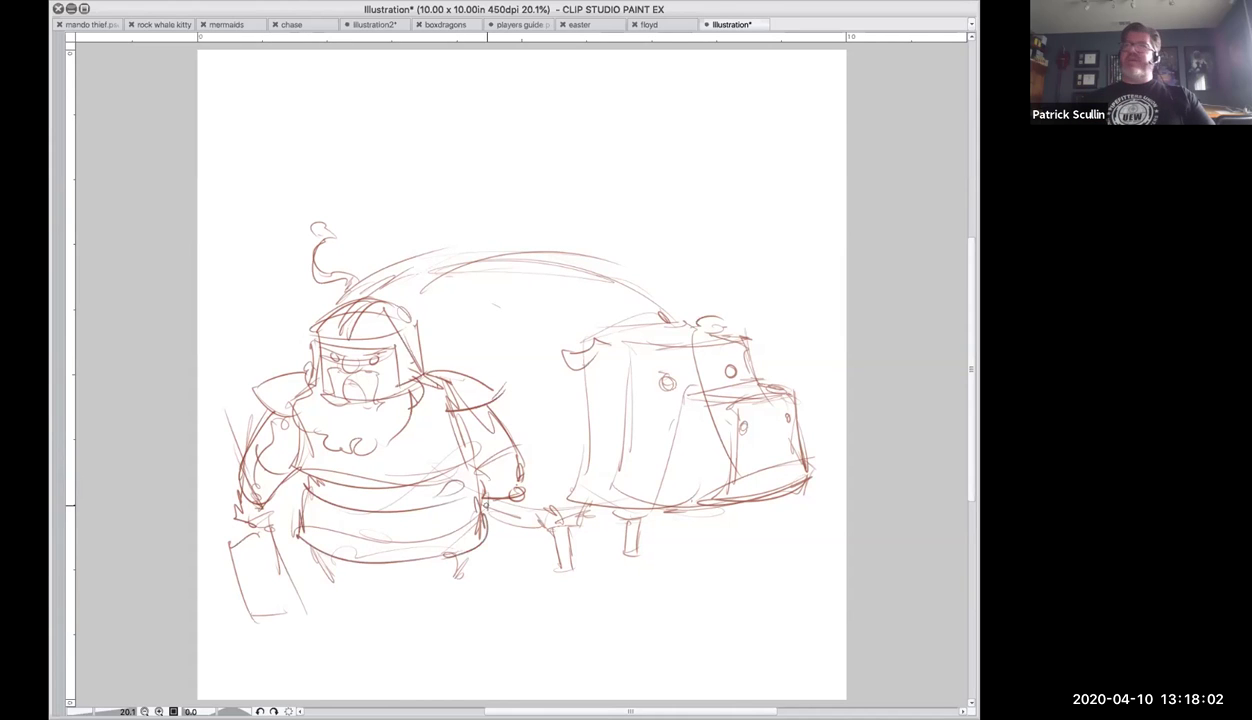
# Add the dwarf's boots, the hand at his side, a round belt buckle and a curve behind his shoulder.
pyautogui.moveTo(313, 534)
pyautogui.mouseDown()
pyautogui.moveTo(334, 573)
pyautogui.moveTo(292, 590)
pyautogui.moveTo(330, 588)
pyautogui.mouseUp()
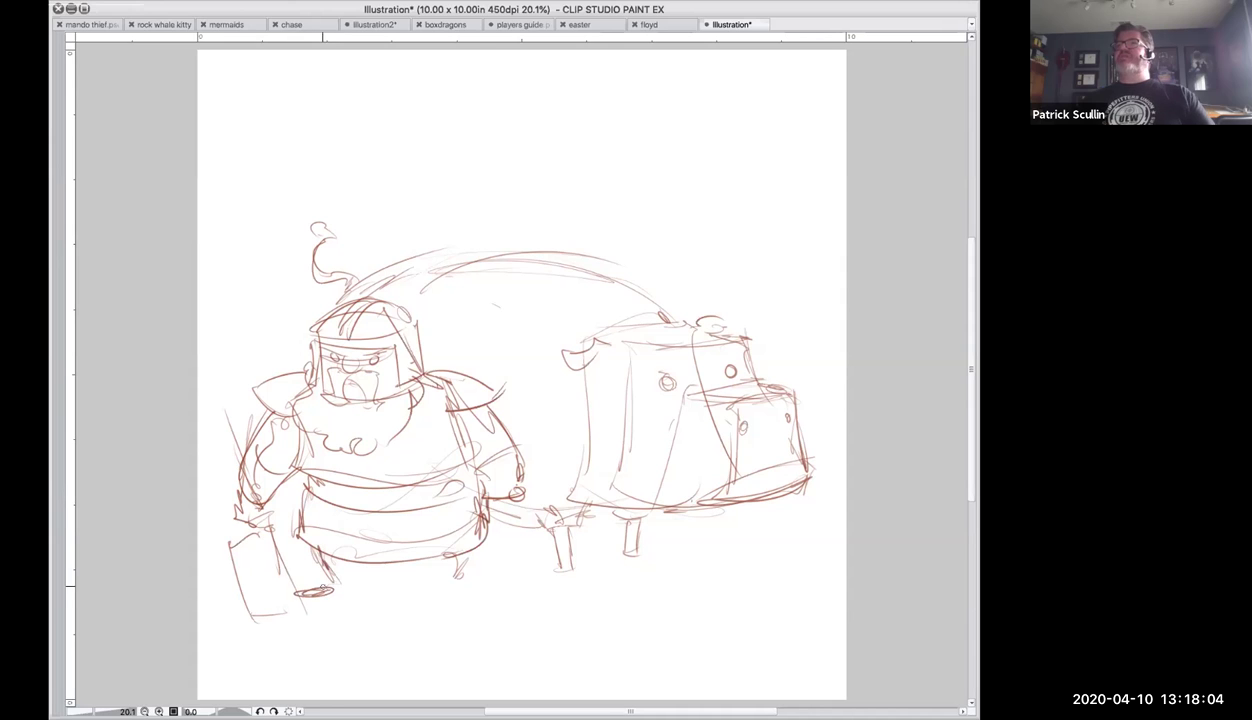
pyautogui.moveTo(446, 552)
pyautogui.mouseDown()
pyautogui.moveTo(438, 584)
pyautogui.moveTo(478, 604)
pyautogui.mouseUp()
pyautogui.moveTo(472, 491); pyautogui.dragTo(512, 509)
pyautogui.moveTo(516, 486)
pyautogui.mouseDown()
pyautogui.moveTo(505, 522)
pyautogui.moveTo(470, 520)
pyautogui.moveTo(494, 541)
pyautogui.moveTo(512, 496)
pyautogui.moveTo(512, 523)
pyautogui.mouseUp()
pyautogui.moveTo(352, 484)
pyautogui.mouseDown()
pyautogui.moveTo(340, 498)
pyautogui.moveTo(372, 500)
pyautogui.mouseUp()
pyautogui.moveTo(454, 338); pyautogui.dragTo(418, 372)
# Strengthen the beast's arched back, add the shoulder curve behind its head and round off the top of the head.
pyautogui.moveTo(400, 272)
pyautogui.mouseDown()
pyautogui.moveTo(640, 286)
pyautogui.moveTo(505, 330)
pyautogui.moveTo(488, 372)
pyautogui.moveTo(640, 286)
pyautogui.mouseUp()
pyautogui.moveTo(552, 274); pyautogui.dragTo(672, 288)
pyautogui.moveTo(550, 292); pyautogui.dragTo(533, 309)
pyautogui.moveTo(402, 283)
pyautogui.mouseDown()
pyautogui.moveTo(375, 262)
pyautogui.moveTo(509, 250)
pyautogui.moveTo(618, 265)
pyautogui.mouseUp()
pyautogui.moveTo(622, 317); pyautogui.dragTo(591, 334)
pyautogui.moveTo(592, 350)
pyautogui.mouseDown()
pyautogui.moveTo(700, 330)
pyautogui.moveTo(658, 312)
pyautogui.moveTo(606, 324)
pyautogui.mouseUp()
# Firm up the beast's front legs with a ground shadow beneath them, and define the dwarf's legs and boots.
pyautogui.moveTo(568, 364)
pyautogui.mouseDown()
pyautogui.moveTo(552, 486)
pyautogui.moveTo(714, 508)
pyautogui.moveTo(562, 500)
pyautogui.moveTo(540, 520)
pyautogui.moveTo(566, 512)
pyautogui.moveTo(545, 563)
pyautogui.mouseUp()
pyautogui.moveTo(552, 515); pyautogui.dragTo(565, 559)
pyautogui.moveTo(536, 517); pyautogui.dragTo(545, 553)
pyautogui.moveTo(548, 522); pyautogui.dragTo(562, 560)
pyautogui.moveTo(614, 504)
pyautogui.mouseDown()
pyautogui.moveTo(610, 525)
pyautogui.moveTo(628, 543)
pyautogui.moveTo(578, 554)
pyautogui.moveTo(720, 573)
pyautogui.mouseUp()
pyautogui.moveTo(645, 547)
pyautogui.mouseDown()
pyautogui.moveTo(750, 565)
pyautogui.moveTo(656, 561)
pyautogui.mouseUp()
pyautogui.moveTo(612, 518)
pyautogui.mouseDown()
pyautogui.moveTo(455, 568)
pyautogui.moveTo(545, 565)
pyautogui.mouseUp()
pyautogui.moveTo(421, 560)
pyautogui.mouseDown()
pyautogui.moveTo(408, 556)
pyautogui.moveTo(448, 548)
pyautogui.moveTo(466, 575)
pyautogui.moveTo(439, 589)
pyautogui.moveTo(480, 600)
pyautogui.mouseUp()
pyautogui.moveTo(296, 530)
pyautogui.mouseDown()
pyautogui.moveTo(320, 565)
pyautogui.moveTo(362, 570)
pyautogui.moveTo(291, 586)
pyautogui.moveTo(364, 590)
pyautogui.moveTo(384, 578)
pyautogui.moveTo(394, 592)
pyautogui.moveTo(450, 586)
pyautogui.moveTo(460, 602)
pyautogui.moveTo(466, 590)
pyautogui.mouseUp()
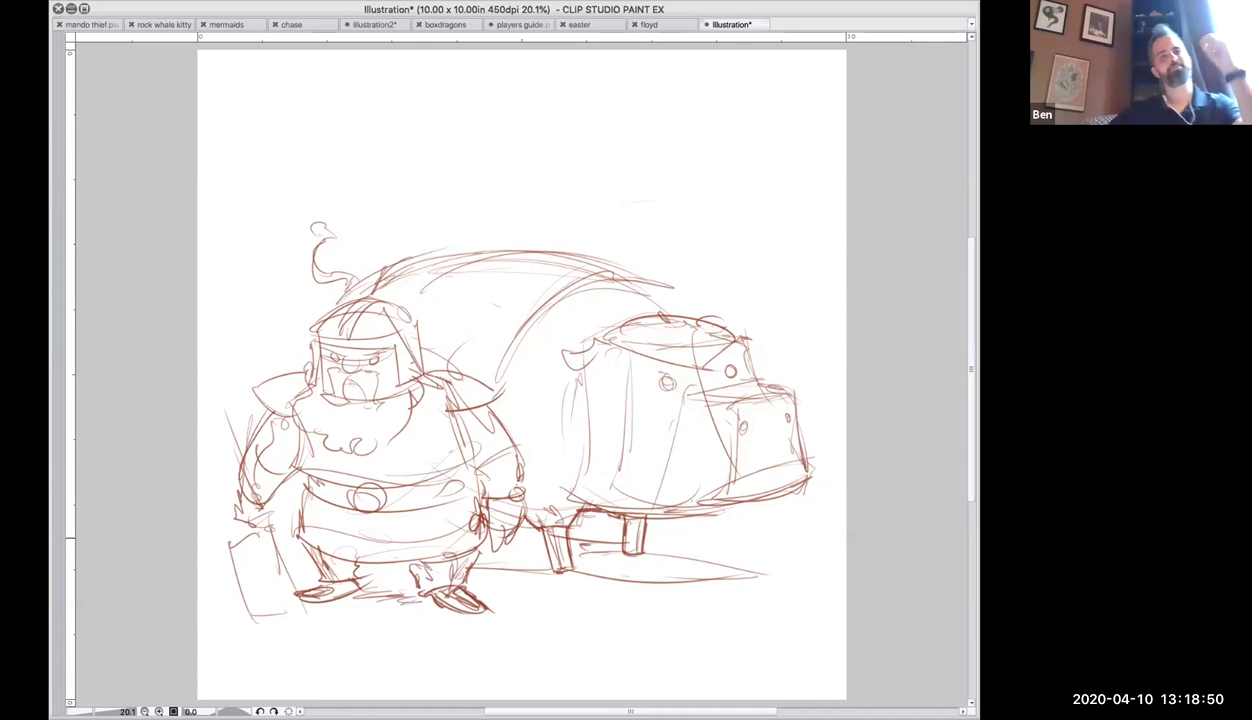
# Shape the beast's angular cheek, add a ring through its nose, and redraw the muzzle's top edge and the far ear.
pyautogui.moveTo(558, 364)
pyautogui.mouseDown()
pyautogui.moveTo(547, 424)
pyautogui.moveTo(532, 430)
pyautogui.moveTo(545, 466)
pyautogui.moveTo(600, 494)
pyautogui.mouseUp()
pyautogui.moveTo(728, 468); pyautogui.dragTo(800, 466)
pyautogui.moveTo(741, 426)
pyautogui.mouseDown()
pyautogui.moveTo(780, 440)
pyautogui.moveTo(810, 423)
pyautogui.moveTo(764, 437)
pyautogui.mouseUp()
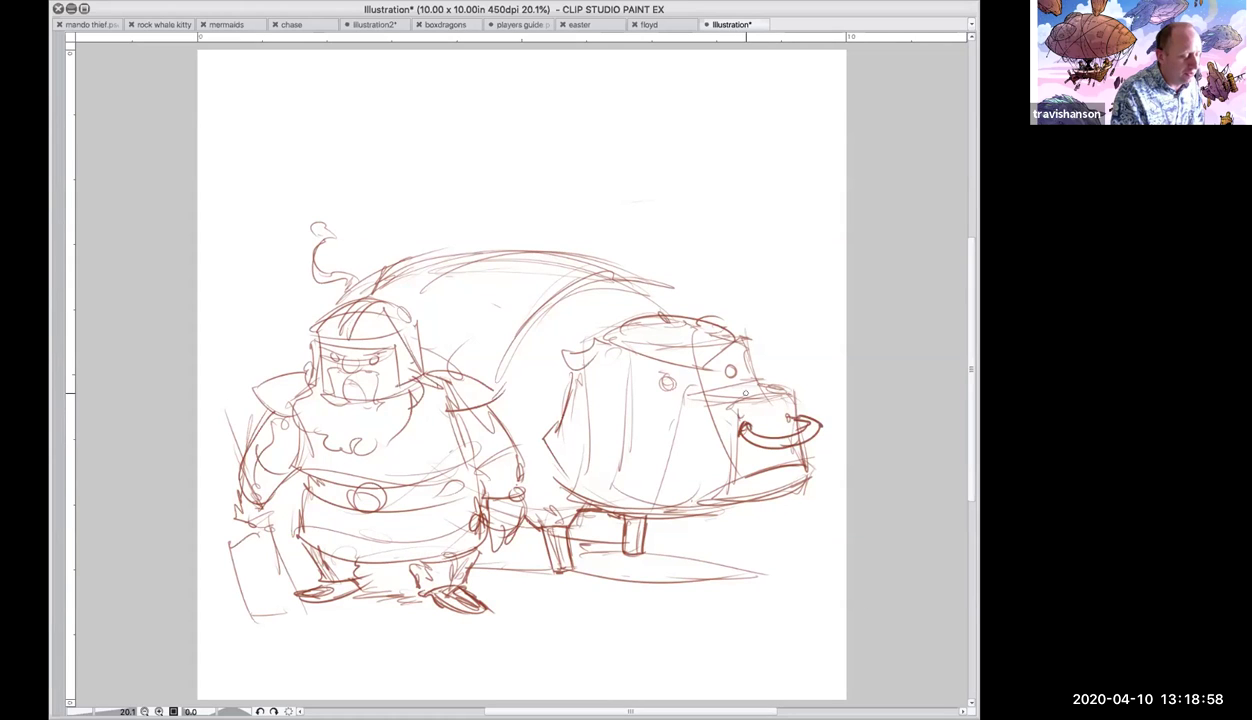
pyautogui.moveTo(720, 396)
pyautogui.mouseDown()
pyautogui.moveTo(801, 396)
pyautogui.moveTo(722, 384)
pyautogui.mouseUp()
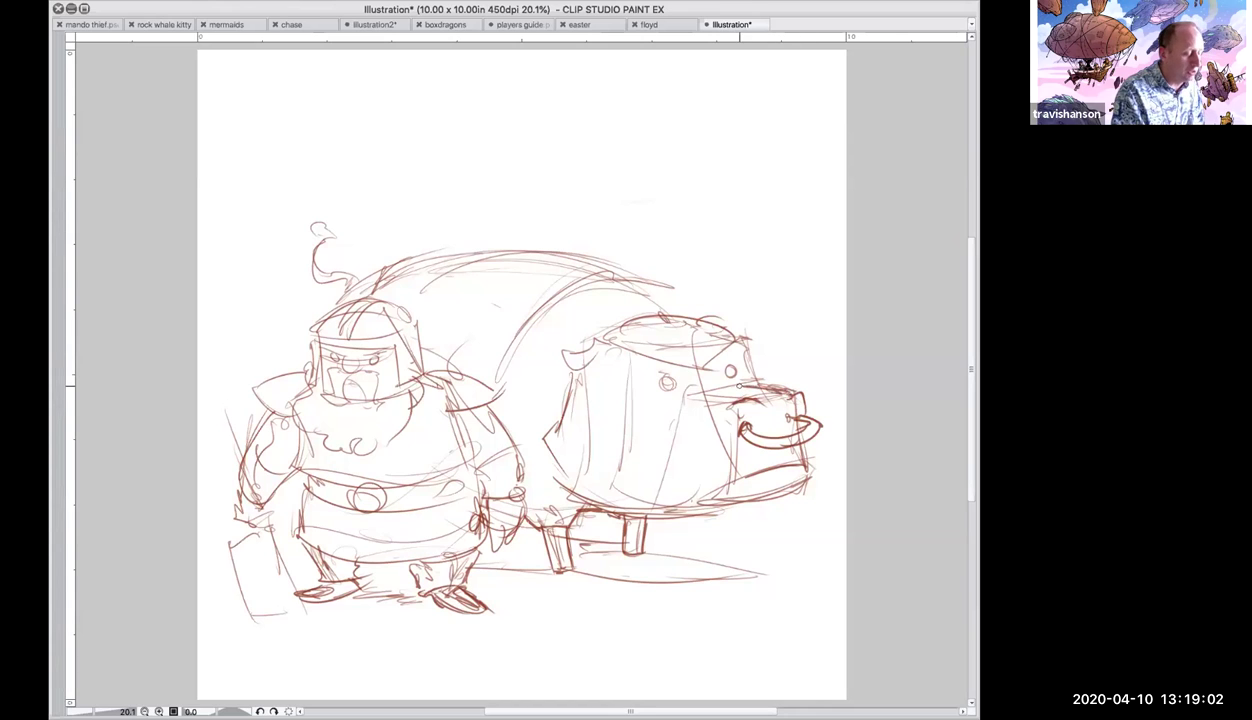
pyautogui.moveTo(708, 316)
pyautogui.mouseDown()
pyautogui.moveTo(714, 302)
pyautogui.moveTo(732, 306)
pyautogui.moveTo(722, 322)
pyautogui.mouseUp()
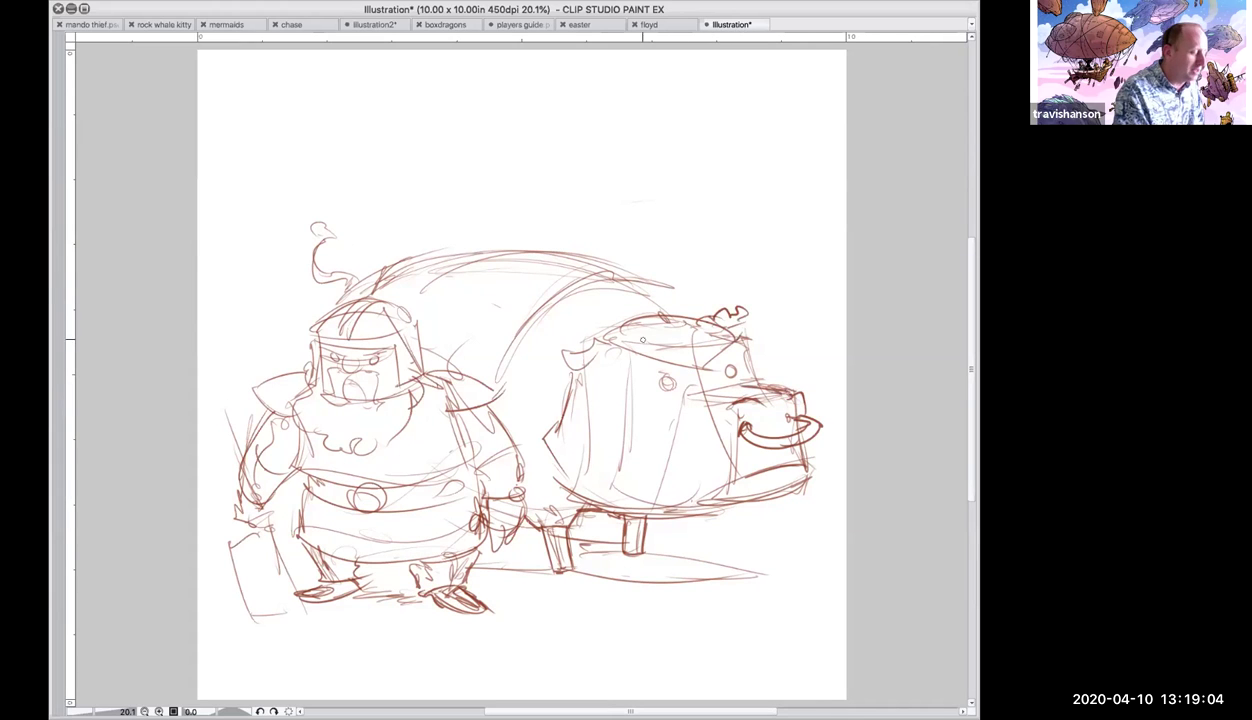
# Darken the beast's near ear and back outline, define its eyes and muzzle bridge, and add a chin under the jaw.
pyautogui.moveTo(584, 334)
pyautogui.mouseDown()
pyautogui.moveTo(545, 340)
pyautogui.moveTo(580, 362)
pyautogui.moveTo(704, 312)
pyautogui.moveTo(612, 275)
pyautogui.moveTo(375, 262)
pyautogui.moveTo(308, 302)
pyautogui.mouseUp()
pyautogui.moveTo(648, 368)
pyautogui.mouseDown()
pyautogui.moveTo(660, 387)
pyautogui.moveTo(727, 376)
pyautogui.moveTo(733, 328)
pyautogui.mouseUp()
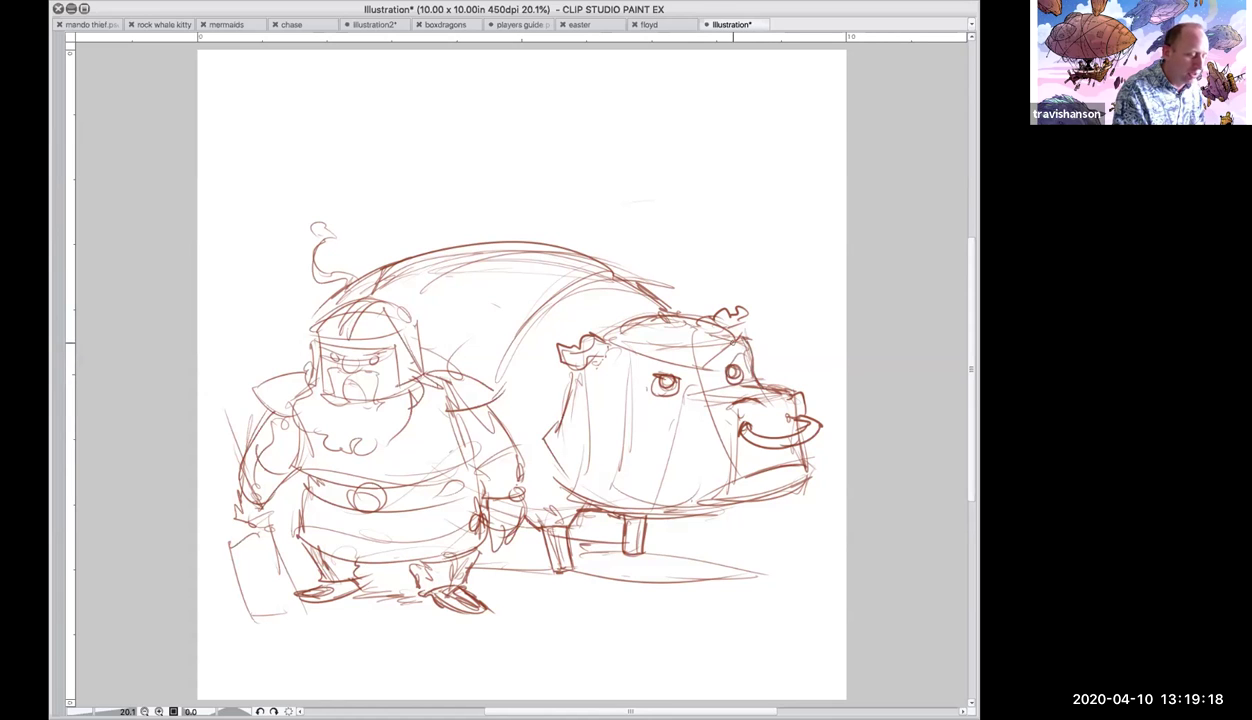
pyautogui.moveTo(668, 392); pyautogui.dragTo(745, 379)
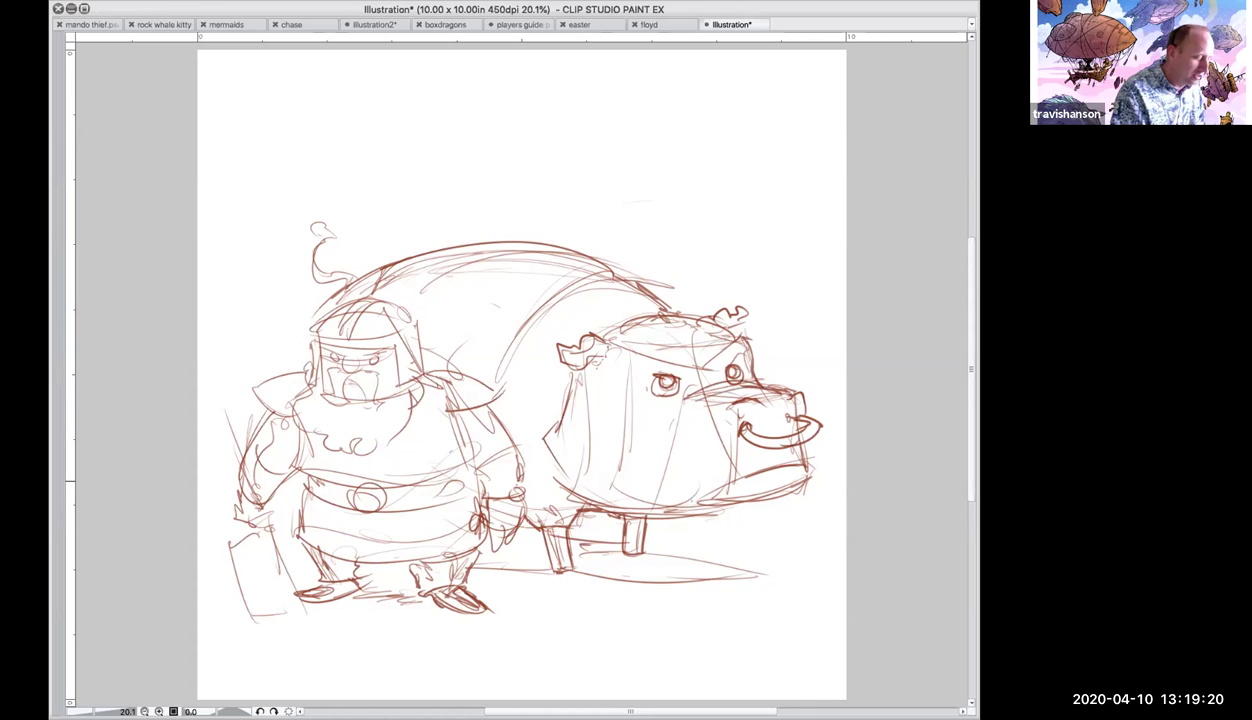
pyautogui.moveTo(767, 513)
pyautogui.mouseDown()
pyautogui.moveTo(748, 482)
pyautogui.moveTo(630, 524)
pyautogui.moveTo(750, 517)
pyautogui.mouseUp()
# Draw two long curved horns rising from the beast's head, joined by a band across the forehead.
pyautogui.moveTo(600, 346); pyautogui.dragTo(710, 333)
pyautogui.moveTo(604, 316)
pyautogui.mouseDown()
pyautogui.moveTo(562, 186)
pyautogui.moveTo(513, 141)
pyautogui.moveTo(568, 328)
pyautogui.mouseUp()
pyautogui.moveTo(700, 308)
pyautogui.mouseDown()
pyautogui.moveTo(704, 248)
pyautogui.moveTo(668, 175)
pyautogui.moveTo(712, 128)
pyautogui.moveTo(728, 290)
pyautogui.moveTo(706, 316)
pyautogui.moveTo(672, 305)
pyautogui.moveTo(712, 320)
pyautogui.moveTo(582, 305)
pyautogui.moveTo(598, 330)
pyautogui.moveTo(610, 306)
pyautogui.moveTo(697, 295)
pyautogui.moveTo(620, 328)
pyautogui.moveTo(692, 356)
pyautogui.moveTo(710, 324)
pyautogui.mouseUp()
pyautogui.moveTo(605, 345); pyautogui.dragTo(738, 312)
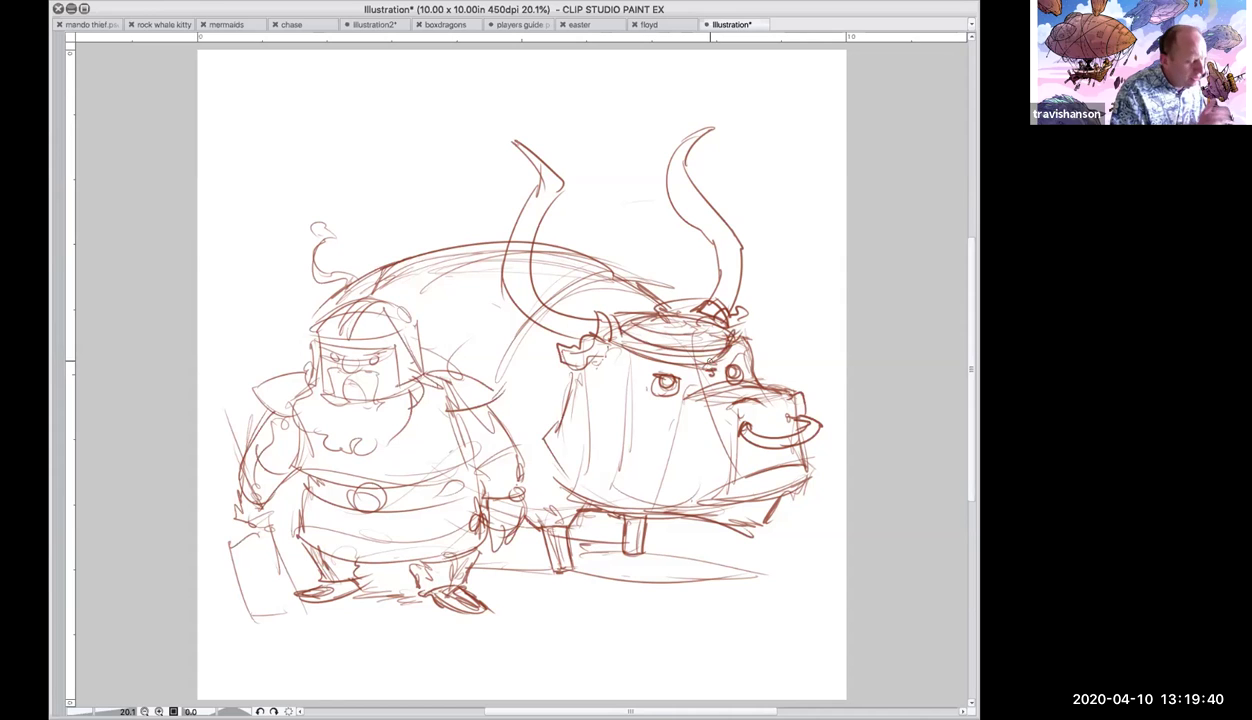
# Add a hanging strap beside the beast's near eye, mark the mouth and muzzle folds, and darken the lower jaw.
pyautogui.moveTo(606, 340)
pyautogui.mouseDown()
pyautogui.moveTo(598, 392)
pyautogui.moveTo(611, 394)
pyautogui.moveTo(614, 372)
pyautogui.moveTo(551, 404)
pyautogui.moveTo(564, 391)
pyautogui.mouseUp()
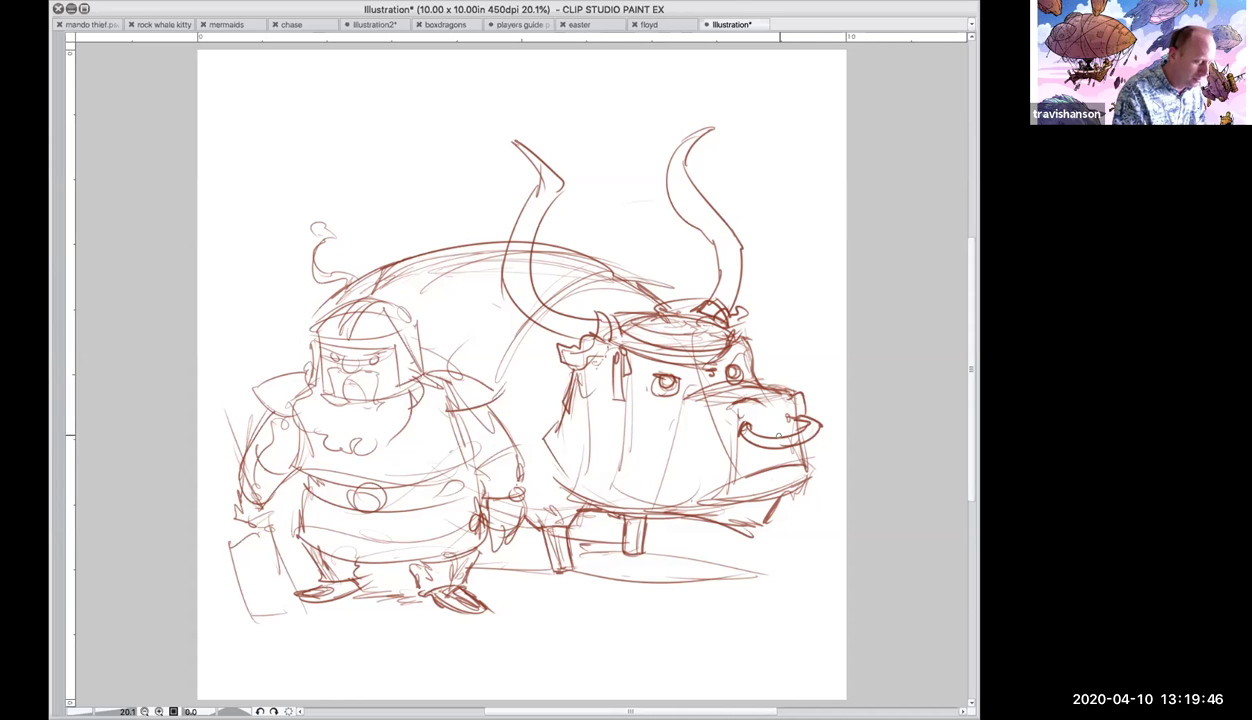
pyautogui.moveTo(777, 446); pyautogui.dragTo(777, 462)
pyautogui.moveTo(712, 396)
pyautogui.mouseDown()
pyautogui.moveTo(686, 411)
pyautogui.moveTo(706, 404)
pyautogui.mouseUp()
pyautogui.moveTo(706, 377); pyautogui.dragTo(760, 382)
pyautogui.moveTo(553, 470)
pyautogui.mouseDown()
pyautogui.moveTo(535, 486)
pyautogui.moveTo(588, 500)
pyautogui.mouseUp()
# Reinforce the beast's shoulder curve and back outline with bolder strokes.
pyautogui.moveTo(482, 400)
pyautogui.mouseDown()
pyautogui.moveTo(538, 322)
pyautogui.moveTo(633, 276)
pyautogui.mouseUp()
pyautogui.moveTo(544, 306)
pyautogui.mouseDown()
pyautogui.moveTo(650, 286)
pyautogui.moveTo(655, 254)
pyautogui.mouseUp()
pyautogui.moveTo(590, 252); pyautogui.dragTo(524, 243)
pyautogui.moveTo(372, 256)
pyautogui.mouseDown()
pyautogui.moveTo(344, 287)
pyautogui.moveTo(426, 248)
pyautogui.mouseUp()
pyautogui.moveTo(362, 284); pyautogui.dragTo(492, 243)
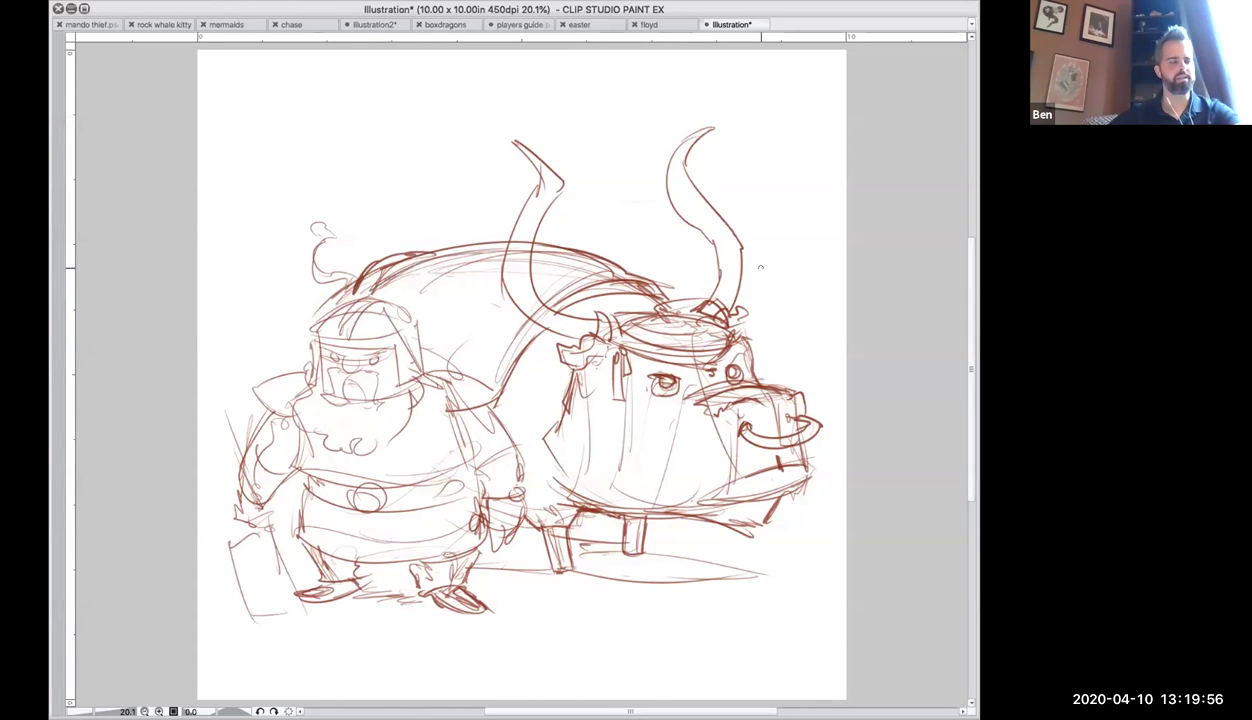
# Draw a large rolled bundle with looped ends on the beast's back, plus a saddle drape and a rear contour.
pyautogui.moveTo(396, 262); pyautogui.dragTo(474, 333)
pyautogui.moveTo(358, 268)
pyautogui.mouseDown()
pyautogui.moveTo(346, 218)
pyautogui.moveTo(388, 256)
pyautogui.moveTo(419, 188)
pyautogui.moveTo(492, 186)
pyautogui.moveTo(494, 236)
pyautogui.mouseUp()
pyautogui.moveTo(478, 190); pyautogui.dragTo(470, 244)
pyautogui.moveTo(364, 204)
pyautogui.mouseDown()
pyautogui.moveTo(332, 214)
pyautogui.moveTo(360, 274)
pyautogui.mouseUp()
pyautogui.moveTo(322, 206); pyautogui.dragTo(344, 264)
pyautogui.moveTo(490, 176); pyautogui.dragTo(507, 208)
pyautogui.moveTo(335, 279)
pyautogui.mouseDown()
pyautogui.moveTo(290, 283)
pyautogui.moveTo(282, 356)
pyautogui.moveTo(276, 336)
pyautogui.mouseUp()
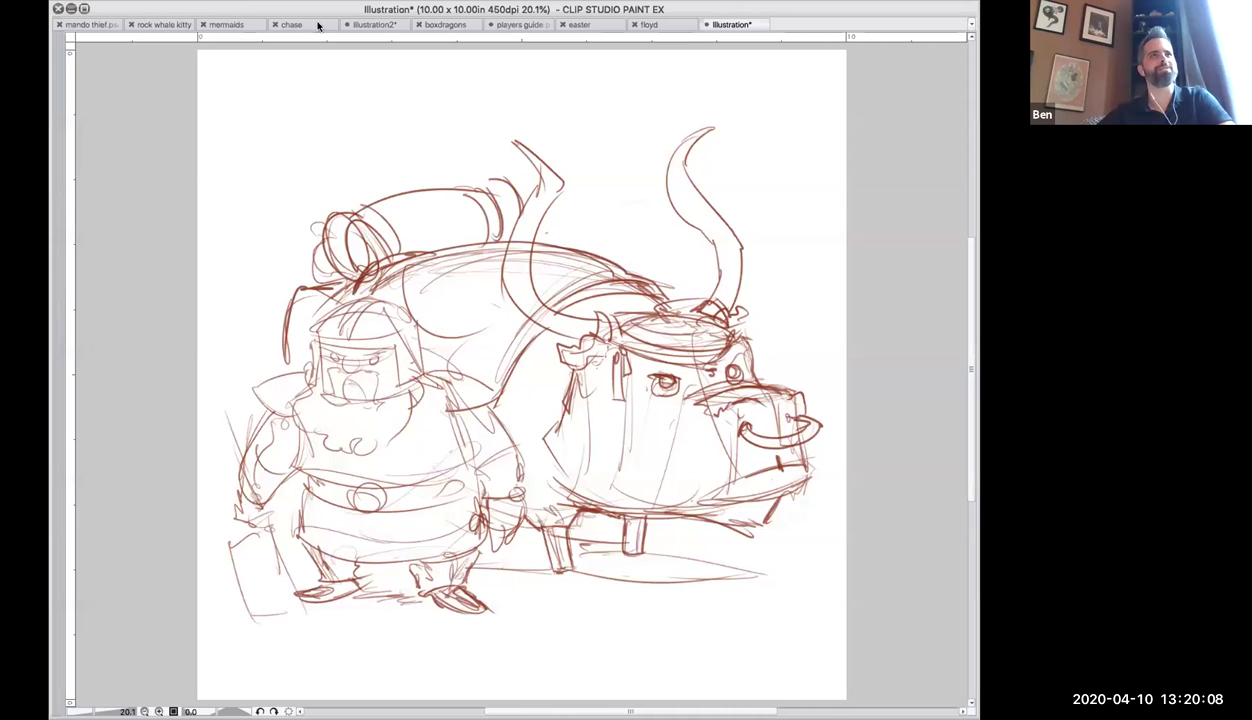
# Scale the whole sketch down and move it toward the lower right of the canvas.
pyautogui.hotkey('ctrl', 't')
pyautogui.moveTo(821, 131)
pyautogui.mouseDown()
pyautogui.moveTo(688, 224)
pyautogui.moveTo(700, 210)
pyautogui.mouseUp()
pyautogui.moveTo(587, 457)
pyautogui.mouseDown()
pyautogui.moveTo(690, 480)
pyautogui.moveTo(715, 475)
pyautogui.moveTo(718, 460)
pyautogui.mouseUp()
pyautogui.press('Return')
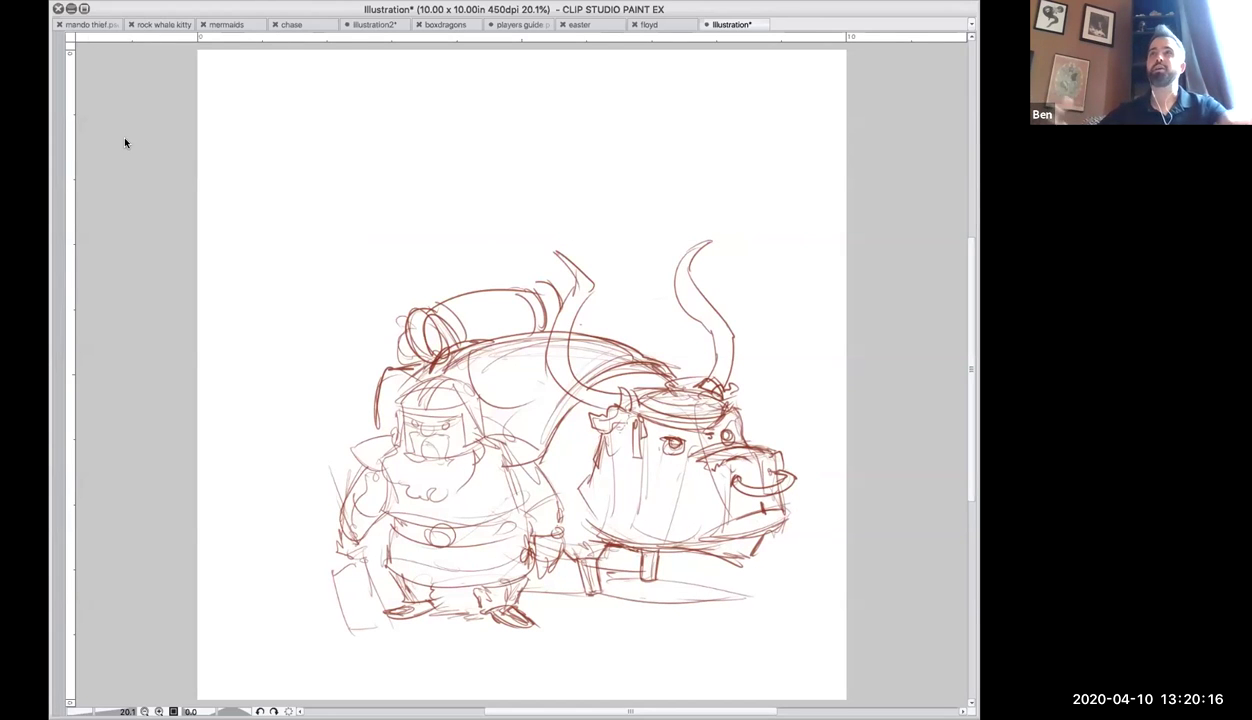
# Load the beast with more gear: a banded roll hanging at the rear, tied pouches with a strap, and a pack beneath the bundle.
pyautogui.moveTo(388, 322)
pyautogui.mouseDown()
pyautogui.moveTo(374, 354)
pyautogui.moveTo(368, 302)
pyautogui.moveTo(348, 414)
pyautogui.moveTo(372, 420)
pyautogui.mouseUp()
pyautogui.moveTo(352, 376)
pyautogui.mouseDown()
pyautogui.moveTo(408, 350)
pyautogui.moveTo(388, 334)
pyautogui.moveTo(406, 358)
pyautogui.moveTo(376, 360)
pyautogui.moveTo(402, 308)
pyautogui.mouseUp()
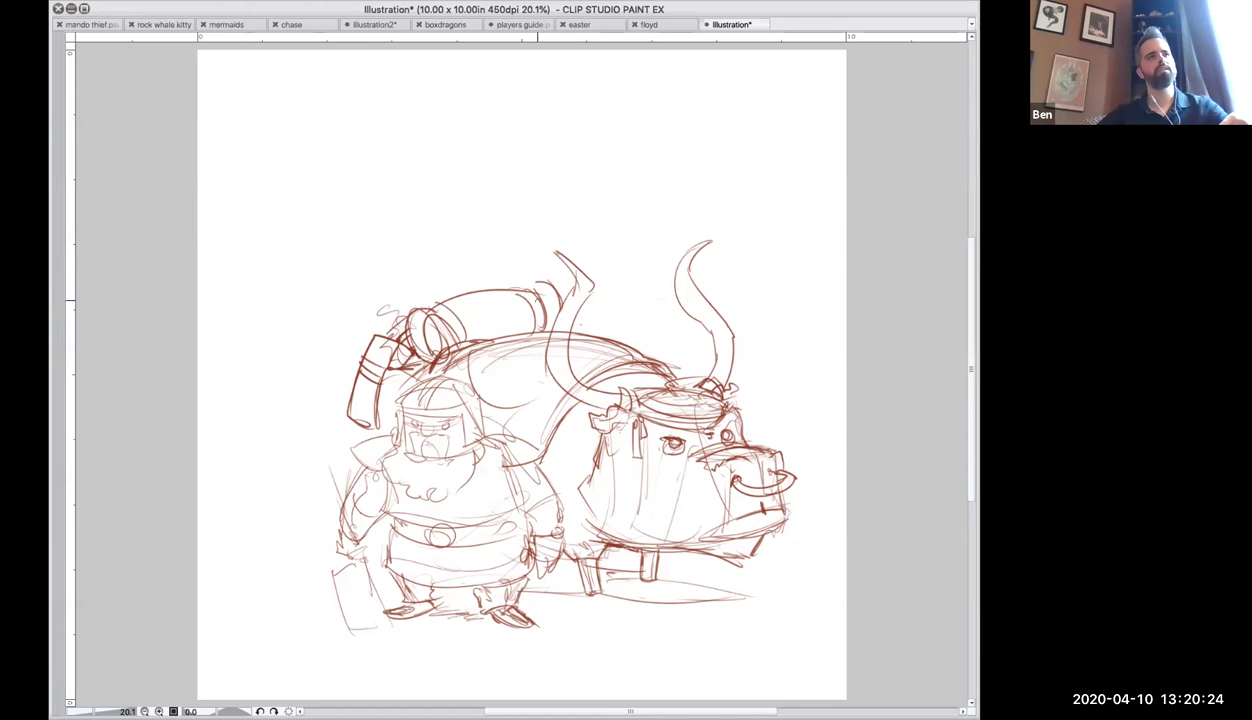
pyautogui.moveTo(581, 325); pyautogui.dragTo(598, 322)
pyautogui.moveTo(606, 322)
pyautogui.mouseDown()
pyautogui.moveTo(646, 320)
pyautogui.moveTo(622, 345)
pyautogui.moveTo(658, 362)
pyautogui.moveTo(582, 372)
pyautogui.moveTo(538, 436)
pyautogui.mouseUp()
pyautogui.moveTo(555, 386)
pyautogui.mouseDown()
pyautogui.moveTo(527, 414)
pyautogui.moveTo(515, 406)
pyautogui.moveTo(564, 488)
pyautogui.mouseUp()
pyautogui.moveTo(515, 401)
pyautogui.mouseDown()
pyautogui.moveTo(510, 432)
pyautogui.moveTo(548, 409)
pyautogui.moveTo(561, 417)
pyautogui.moveTo(546, 419)
pyautogui.moveTo(551, 391)
pyautogui.moveTo(545, 508)
pyautogui.mouseUp()
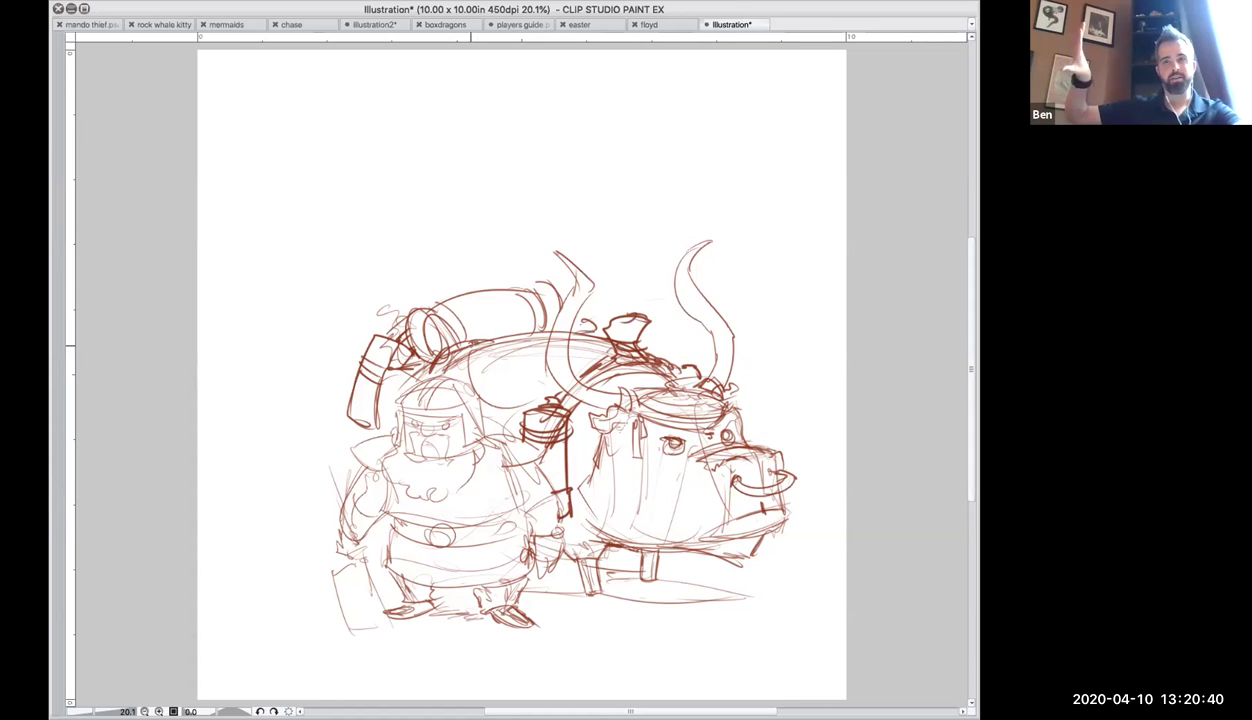
pyautogui.moveTo(460, 304)
pyautogui.mouseDown()
pyautogui.moveTo(514, 306)
pyautogui.moveTo(520, 322)
pyautogui.moveTo(478, 310)
pyautogui.moveTo(490, 337)
pyautogui.moveTo(540, 320)
pyautogui.mouseUp()
pyautogui.moveTo(465, 335)
pyautogui.mouseDown()
pyautogui.moveTo(472, 388)
pyautogui.moveTo(516, 394)
pyautogui.moveTo(572, 354)
pyautogui.moveTo(552, 346)
pyautogui.moveTo(480, 410)
pyautogui.moveTo(466, 358)
pyautogui.mouseUp()
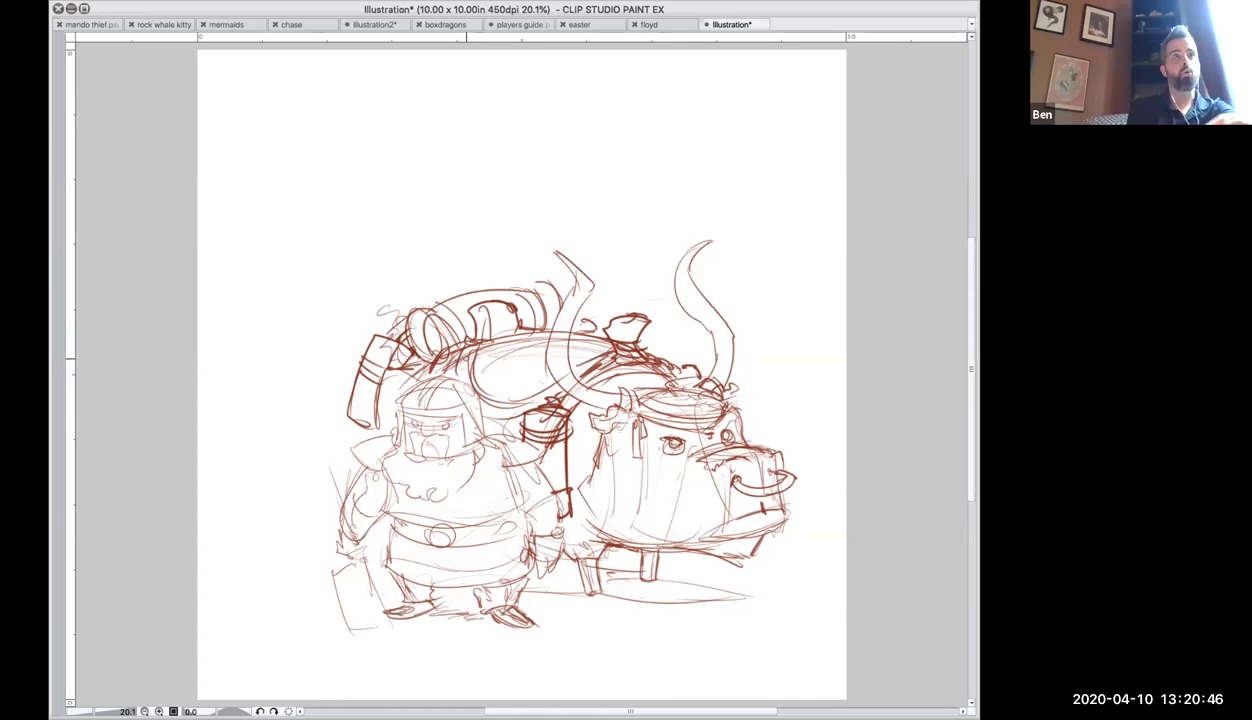
# Refine the beast's head with bold contours around the eyes, cheek, neck and lower jaw, and add upturned tusks by the mouth.
pyautogui.moveTo(620, 405)
pyautogui.mouseDown()
pyautogui.moveTo(630, 470)
pyautogui.moveTo(664, 462)
pyautogui.mouseUp()
pyautogui.moveTo(714, 398); pyautogui.dragTo(730, 466)
pyautogui.moveTo(636, 467)
pyautogui.mouseDown()
pyautogui.moveTo(665, 545)
pyautogui.moveTo(676, 542)
pyautogui.mouseUp()
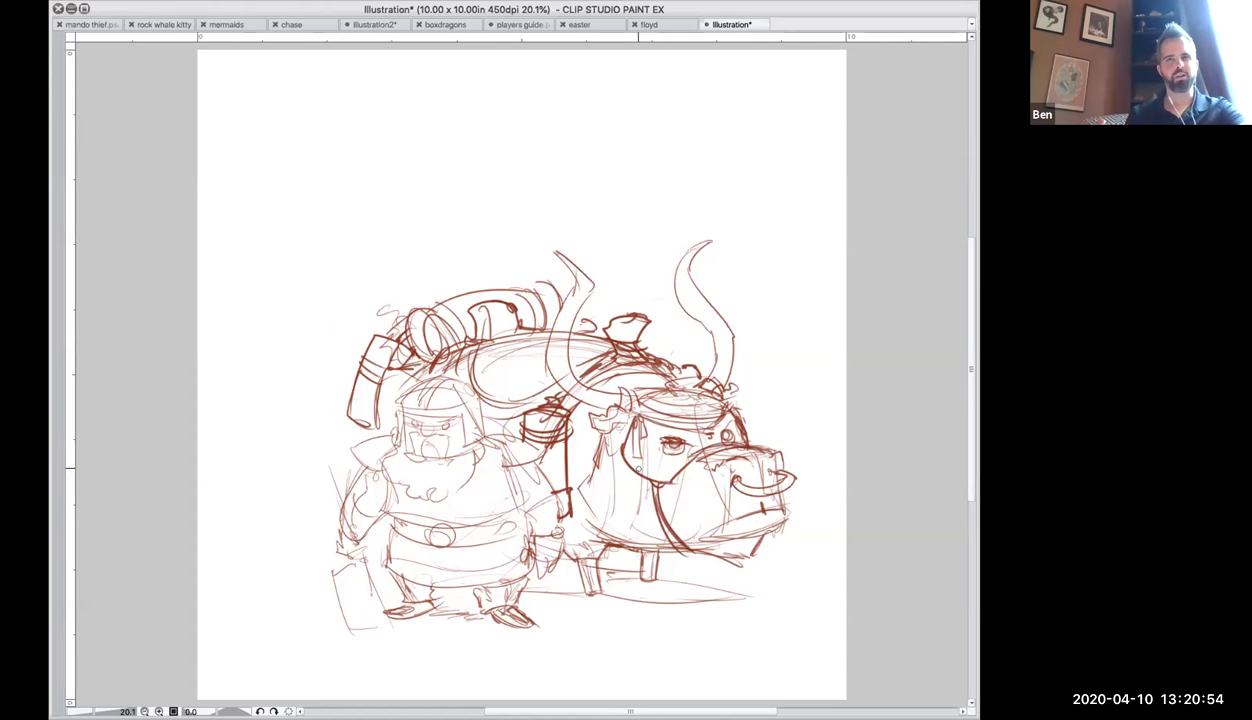
pyautogui.moveTo(590, 440)
pyautogui.mouseDown()
pyautogui.moveTo(562, 478)
pyautogui.moveTo(638, 538)
pyautogui.moveTo(735, 543)
pyautogui.mouseUp()
pyautogui.moveTo(763, 493)
pyautogui.mouseDown()
pyautogui.moveTo(770, 503)
pyautogui.moveTo(710, 527)
pyautogui.moveTo(712, 510)
pyautogui.mouseUp()
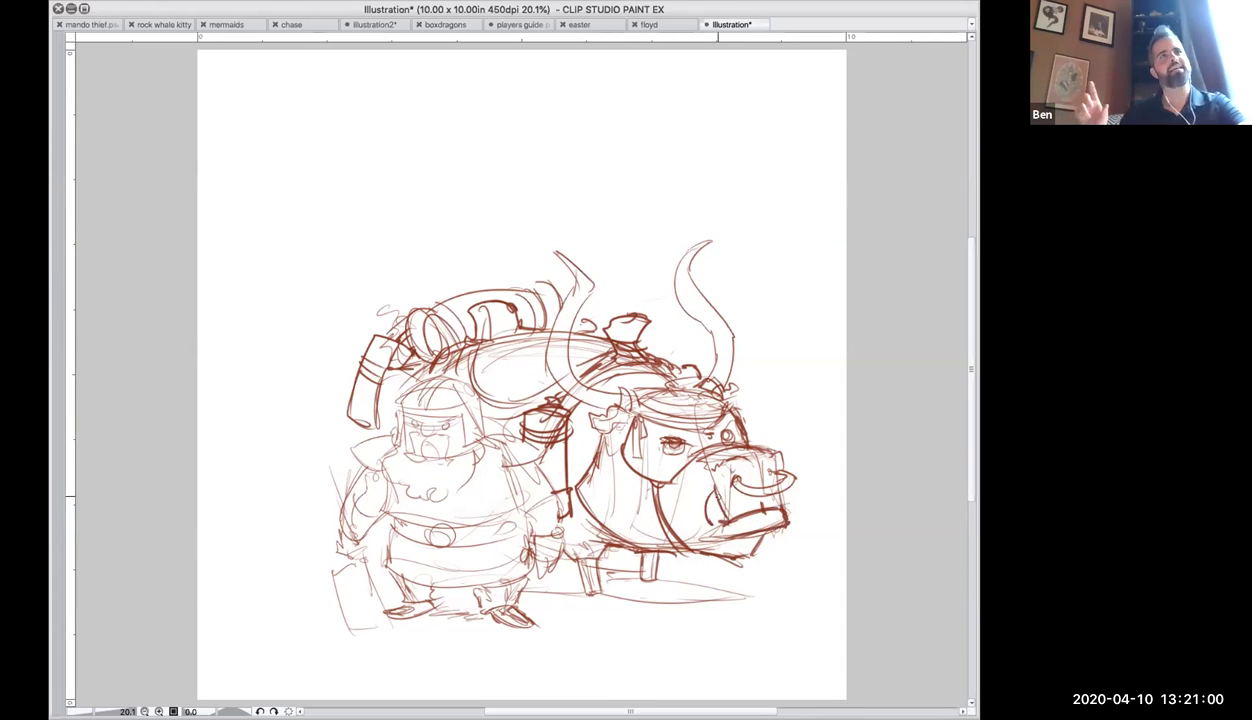
pyautogui.moveTo(790, 520)
pyautogui.mouseDown()
pyautogui.moveTo(805, 488)
pyautogui.moveTo(798, 512)
pyautogui.moveTo(770, 495)
pyautogui.mouseUp()
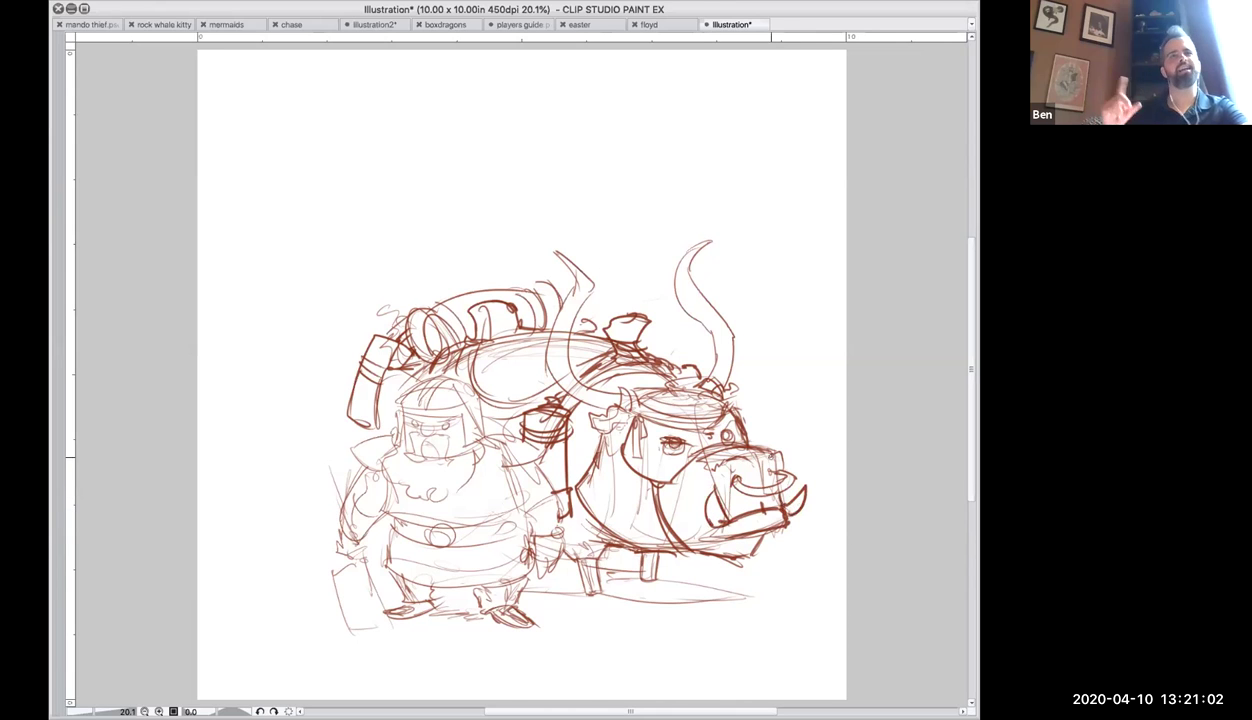
# Draw the beast's legs with bold strokes and outline a flat ground shadow beneath its body.
pyautogui.moveTo(580, 544)
pyautogui.mouseDown()
pyautogui.moveTo(574, 586)
pyautogui.moveTo(592, 597)
pyautogui.moveTo(580, 605)
pyautogui.moveTo(591, 595)
pyautogui.mouseUp()
pyautogui.moveTo(617, 548); pyautogui.dragTo(635, 574)
pyautogui.moveTo(630, 537); pyautogui.dragTo(629, 574)
pyautogui.moveTo(559, 544)
pyautogui.mouseDown()
pyautogui.moveTo(545, 549)
pyautogui.moveTo(562, 555)
pyautogui.moveTo(598, 535)
pyautogui.mouseUp()
pyautogui.moveTo(635, 580); pyautogui.dragTo(640, 588)
pyautogui.moveTo(518, 598)
pyautogui.mouseDown()
pyautogui.moveTo(578, 604)
pyautogui.moveTo(626, 570)
pyautogui.moveTo(706, 591)
pyautogui.mouseUp()
pyautogui.moveTo(641, 570); pyautogui.dragTo(722, 594)
pyautogui.moveTo(722, 590); pyautogui.dragTo(645, 603)
pyautogui.moveTo(537, 572); pyautogui.dragTo(516, 566)
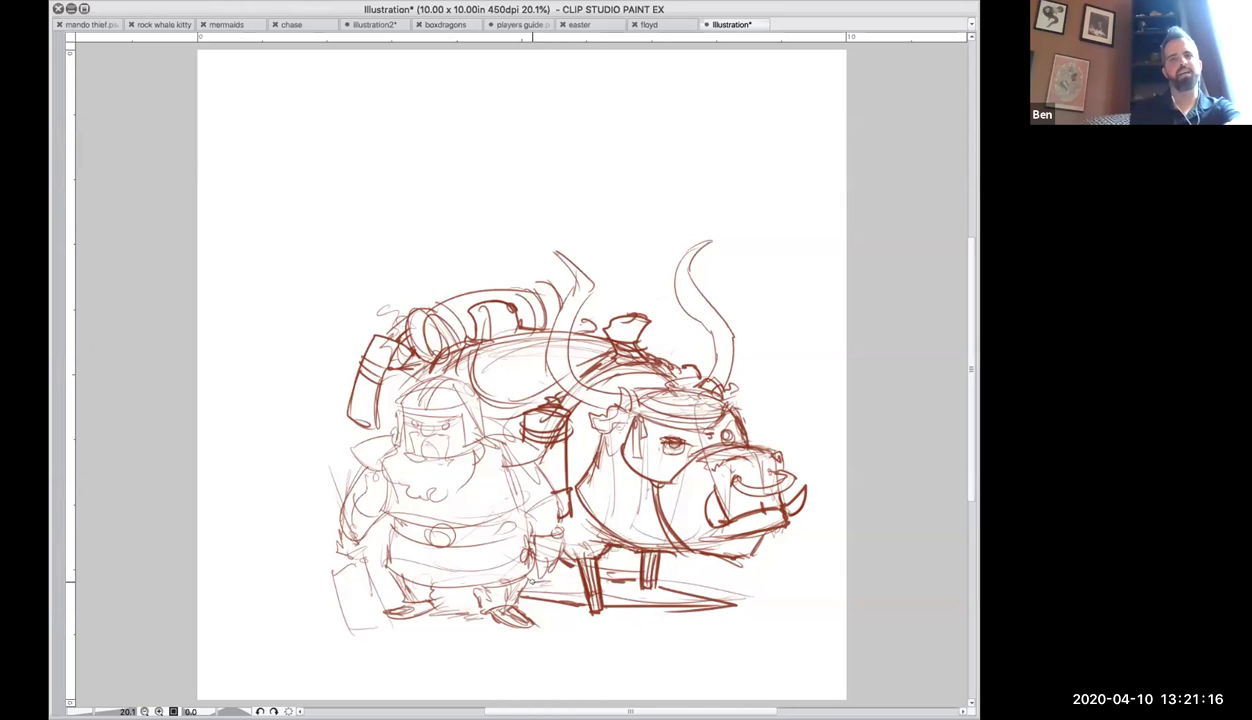
pyautogui.moveTo(709, 596); pyautogui.dragTo(672, 590)
# Refine the dwarf's helmet and face with bold contours for the dome, cheek guards, eyes, nose and moustache.
pyautogui.moveTo(420, 417)
pyautogui.mouseDown()
pyautogui.moveTo(410, 430)
pyautogui.moveTo(448, 412)
pyautogui.moveTo(430, 425)
pyautogui.moveTo(414, 405)
pyautogui.moveTo(446, 410)
pyautogui.moveTo(390, 444)
pyautogui.moveTo(418, 457)
pyautogui.moveTo(419, 434)
pyautogui.moveTo(459, 441)
pyautogui.mouseUp()
pyautogui.moveTo(472, 390)
pyautogui.mouseDown()
pyautogui.moveTo(482, 424)
pyautogui.moveTo(384, 408)
pyautogui.moveTo(383, 432)
pyautogui.moveTo(420, 376)
pyautogui.moveTo(410, 402)
pyautogui.moveTo(458, 370)
pyautogui.moveTo(474, 384)
pyautogui.moveTo(463, 434)
pyautogui.moveTo(478, 434)
pyautogui.moveTo(474, 422)
pyautogui.mouseUp()
pyautogui.moveTo(460, 396)
pyautogui.mouseDown()
pyautogui.moveTo(467, 428)
pyautogui.moveTo(492, 416)
pyautogui.moveTo(500, 426)
pyautogui.moveTo(482, 432)
pyautogui.mouseUp()
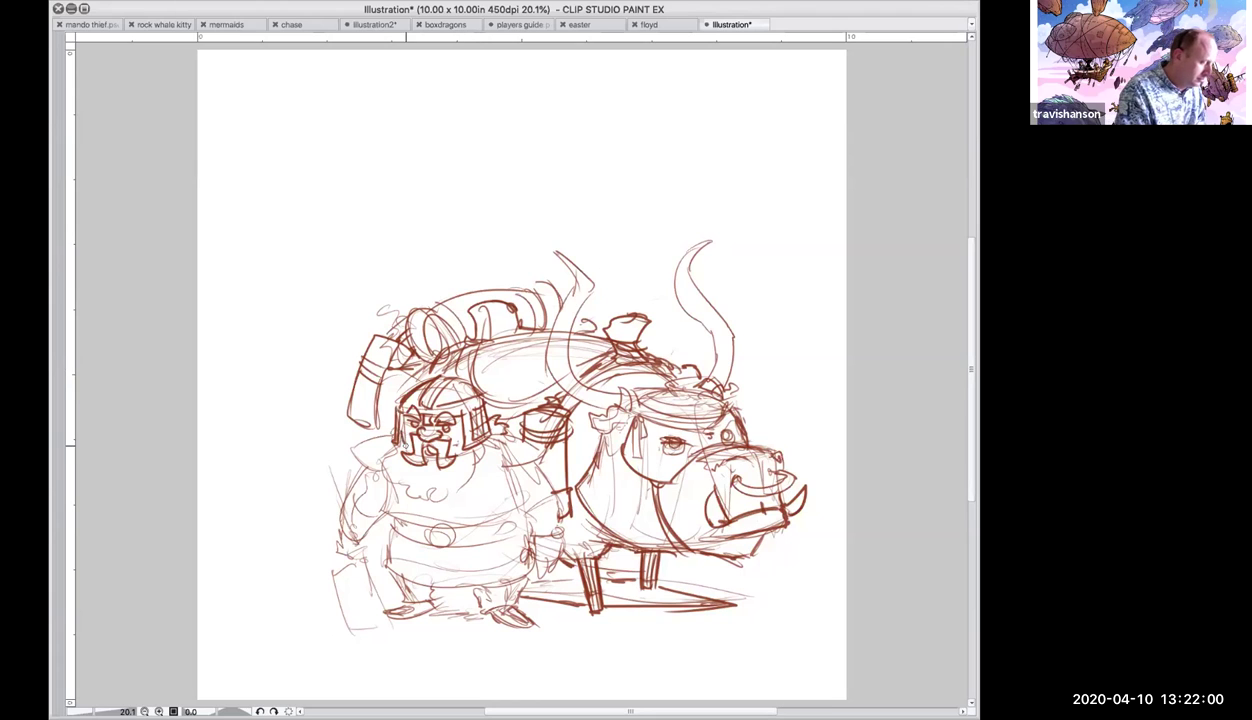
# Define the dwarf's wavy beard and shoulder armour, and draw both arms down to the hands.
pyautogui.moveTo(390, 433)
pyautogui.mouseDown()
pyautogui.moveTo(368, 470)
pyautogui.moveTo(426, 498)
pyautogui.moveTo(418, 519)
pyautogui.moveTo(462, 478)
pyautogui.moveTo(472, 434)
pyautogui.moveTo(492, 458)
pyautogui.moveTo(510, 430)
pyautogui.moveTo(545, 470)
pyautogui.moveTo(534, 444)
pyautogui.moveTo(490, 460)
pyautogui.moveTo(524, 425)
pyautogui.mouseUp()
pyautogui.moveTo(391, 433)
pyautogui.mouseDown()
pyautogui.moveTo(354, 455)
pyautogui.moveTo(414, 440)
pyautogui.mouseUp()
pyautogui.moveTo(380, 482)
pyautogui.mouseDown()
pyautogui.moveTo(376, 502)
pyautogui.moveTo(426, 522)
pyautogui.moveTo(552, 493)
pyautogui.mouseUp()
pyautogui.moveTo(553, 487)
pyautogui.mouseDown()
pyautogui.moveTo(553, 542)
pyautogui.moveTo(505, 504)
pyautogui.mouseUp()
pyautogui.moveTo(505, 490)
pyautogui.mouseDown()
pyautogui.moveTo(548, 507)
pyautogui.moveTo(550, 542)
pyautogui.moveTo(503, 560)
pyautogui.moveTo(543, 560)
pyautogui.mouseUp()
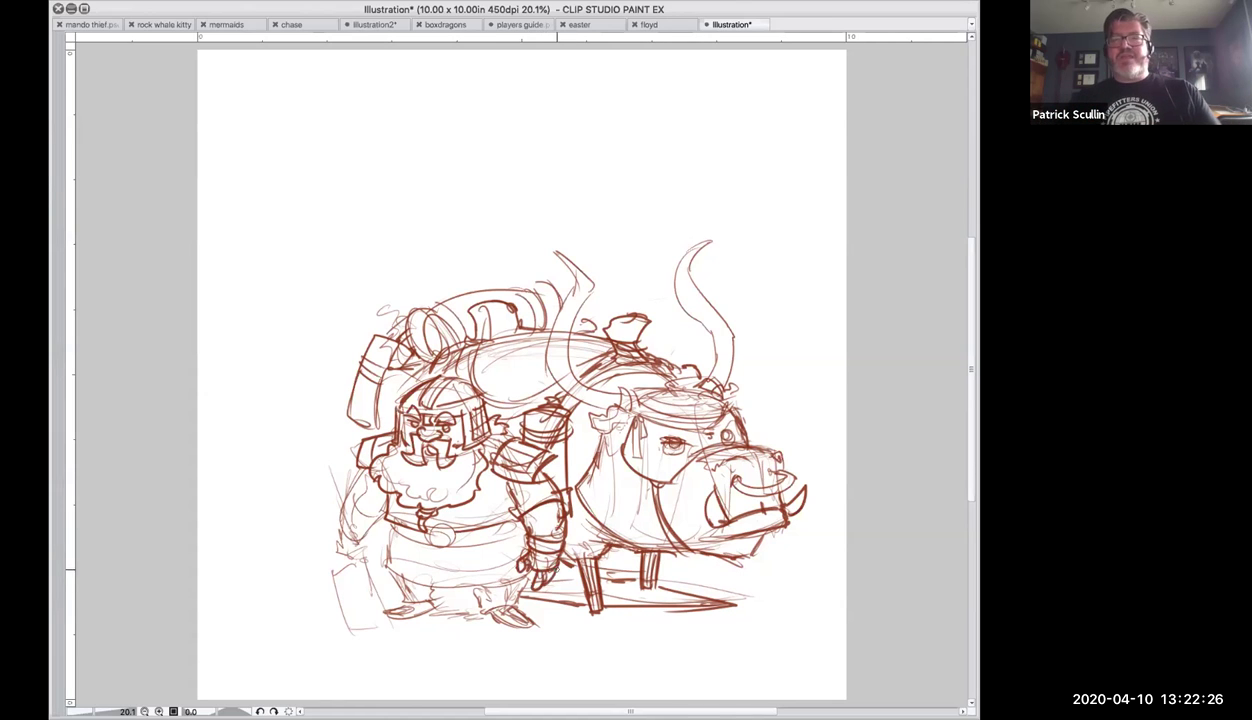
pyautogui.moveTo(348, 470)
pyautogui.mouseDown()
pyautogui.moveTo(331, 537)
pyautogui.moveTo(375, 505)
pyautogui.moveTo(362, 482)
pyautogui.moveTo(338, 511)
pyautogui.mouseUp()
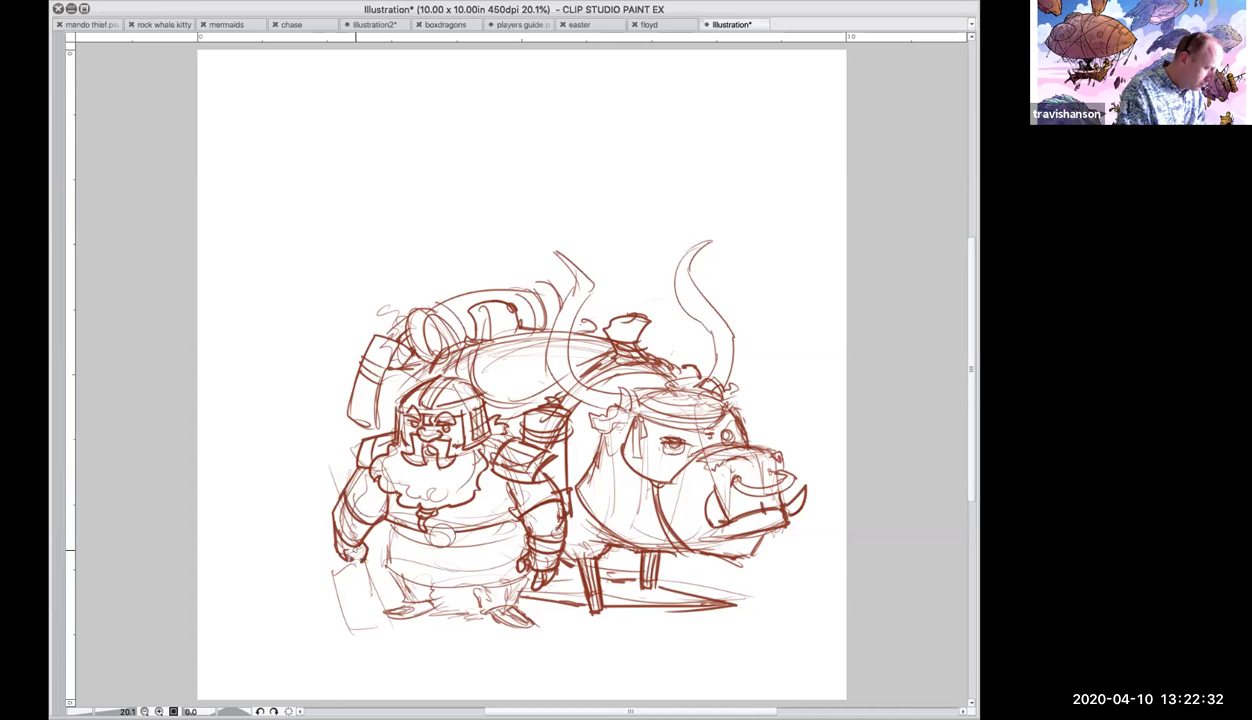
# Draw the dwarf's axe with a wrapped handle behind the arm and a broad curved blade below the hand.
pyautogui.moveTo(318, 448)
pyautogui.mouseDown()
pyautogui.moveTo(306, 434)
pyautogui.moveTo(331, 488)
pyautogui.mouseUp()
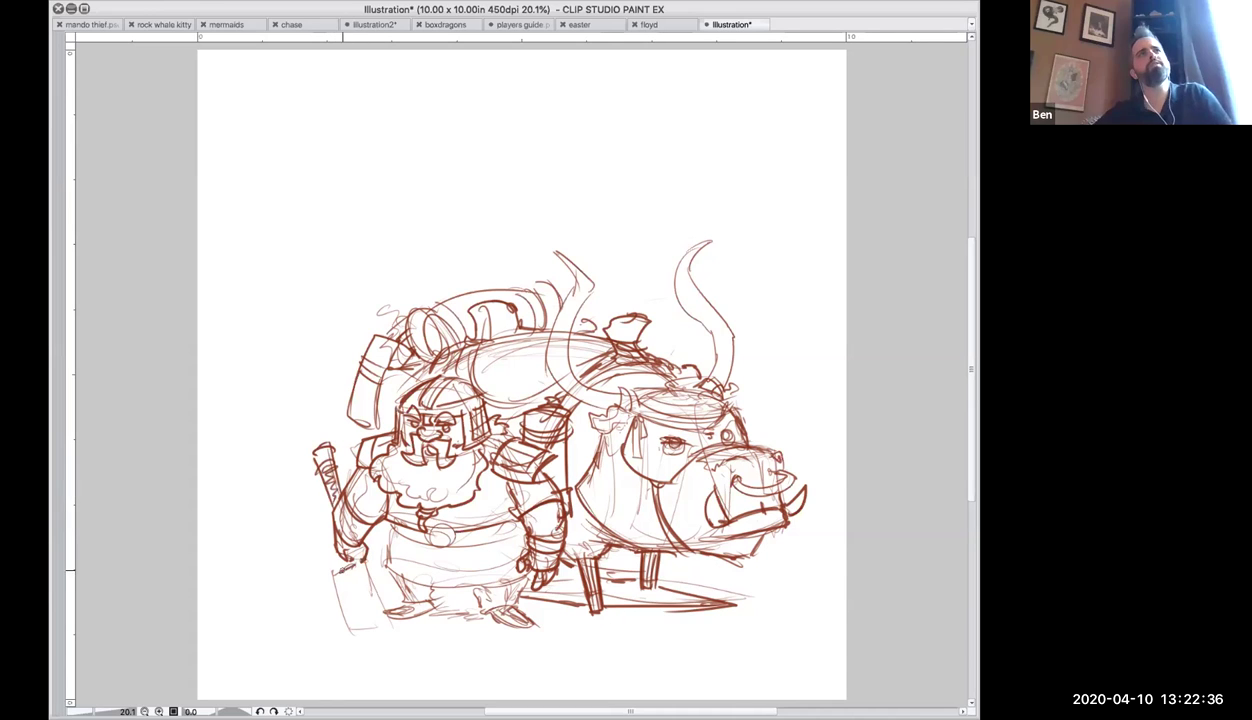
pyautogui.moveTo(318, 565)
pyautogui.mouseDown()
pyautogui.moveTo(350, 628)
pyautogui.moveTo(388, 624)
pyautogui.mouseUp()
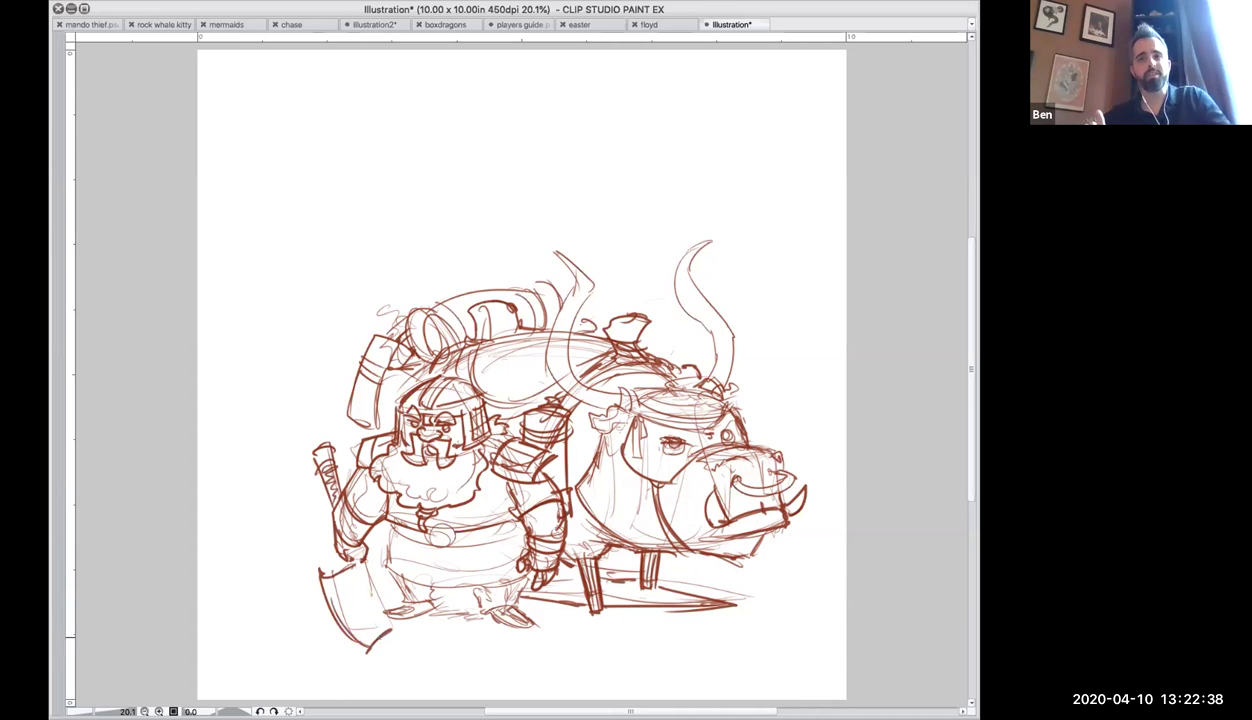
pyautogui.moveTo(346, 546); pyautogui.dragTo(380, 618)
pyautogui.moveTo(358, 570); pyautogui.dragTo(390, 620)
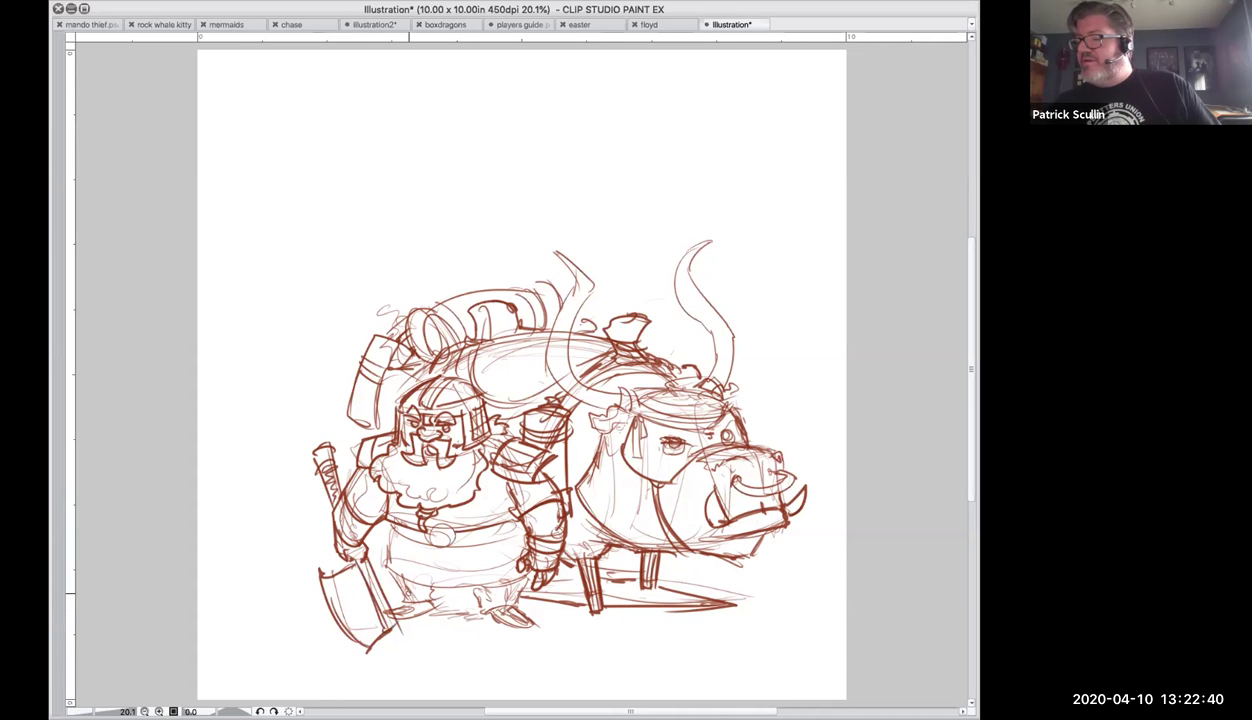
# Draw a rectangular pouch with a buttoned flap hanging from the dwarf's belt.
pyautogui.moveTo(412, 526); pyautogui.dragTo(505, 558)
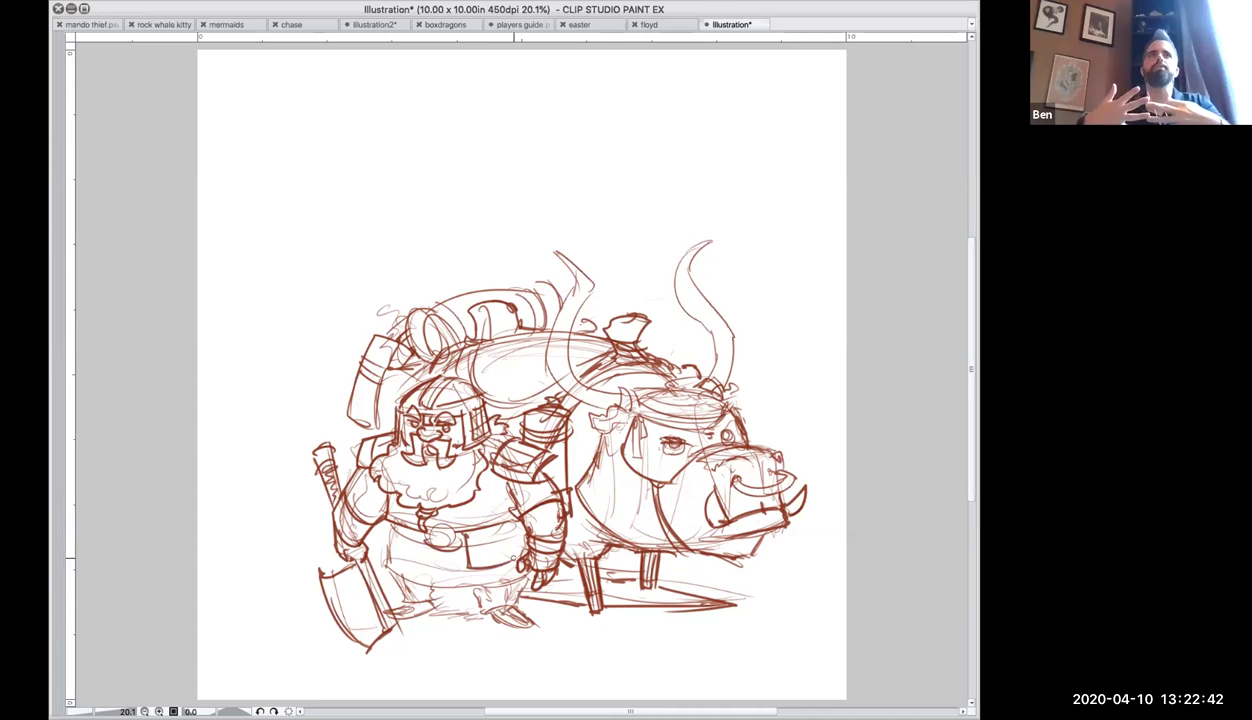
pyautogui.moveTo(458, 510)
pyautogui.mouseDown()
pyautogui.moveTo(503, 522)
pyautogui.moveTo(506, 550)
pyautogui.moveTo(488, 516)
pyautogui.moveTo(505, 528)
pyautogui.mouseUp()
pyautogui.moveTo(462, 515)
pyautogui.mouseDown()
pyautogui.moveTo(475, 529)
pyautogui.moveTo(497, 521)
pyautogui.moveTo(470, 554)
pyautogui.mouseUp()
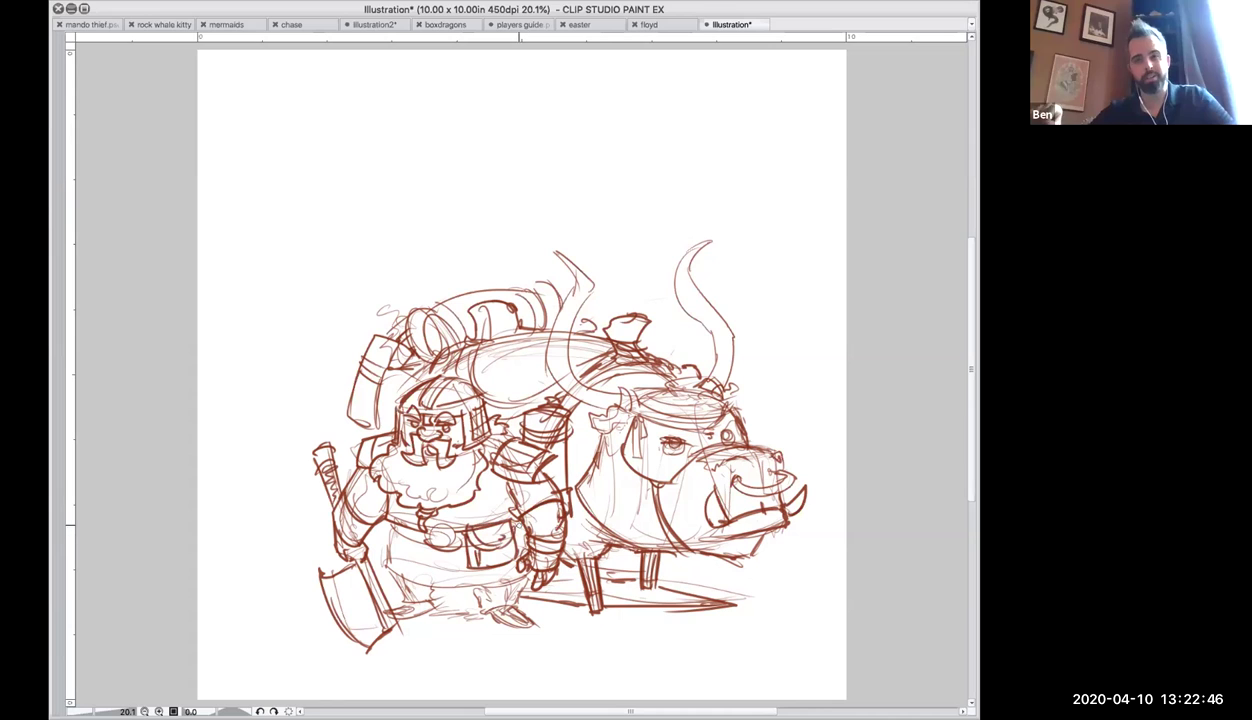
# Bolden the dwarf's belt buckle and tunic skirt, and finish the feet with hatched shading on the ground.
pyautogui.moveTo(421, 517); pyautogui.dragTo(434, 523)
pyautogui.moveTo(416, 547)
pyautogui.mouseDown()
pyautogui.moveTo(407, 528)
pyautogui.moveTo(441, 517)
pyautogui.moveTo(432, 544)
pyautogui.moveTo(378, 512)
pyautogui.moveTo(370, 520)
pyautogui.moveTo(370, 561)
pyautogui.moveTo(465, 598)
pyautogui.mouseUp()
pyautogui.moveTo(448, 536)
pyautogui.mouseDown()
pyautogui.moveTo(452, 590)
pyautogui.moveTo(522, 575)
pyautogui.mouseUp()
pyautogui.moveTo(484, 540); pyautogui.dragTo(490, 549)
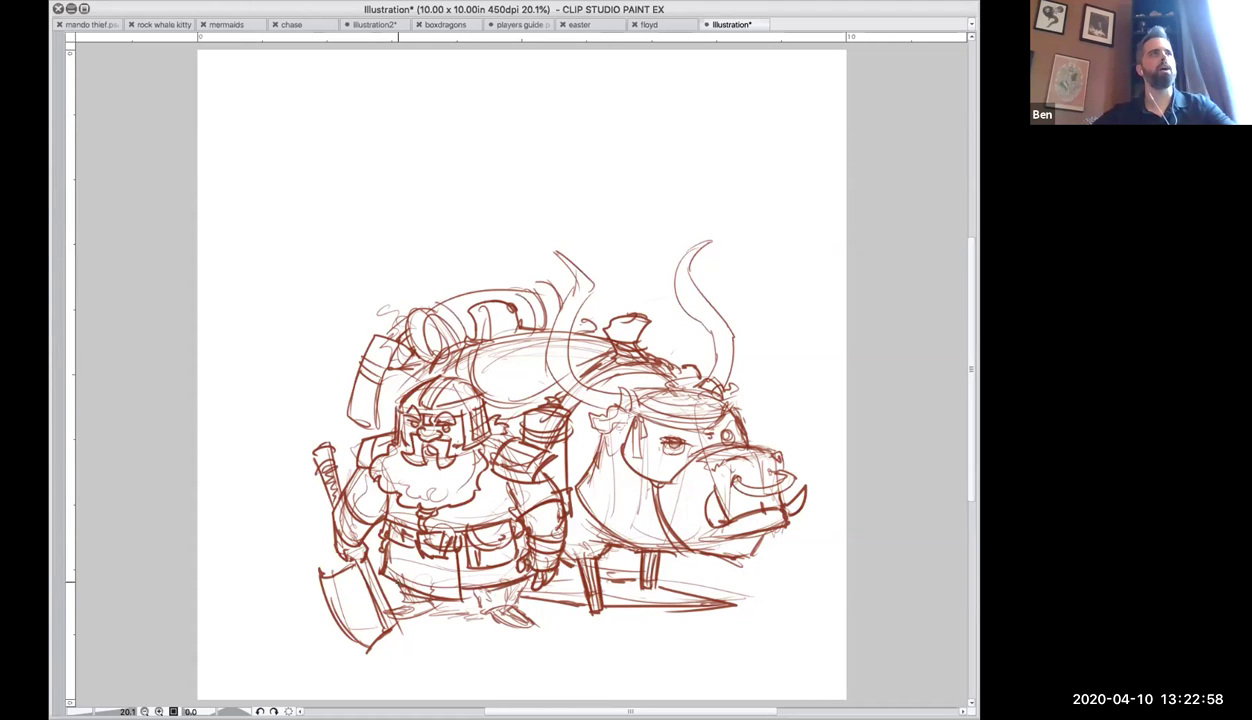
pyautogui.moveTo(401, 596)
pyautogui.mouseDown()
pyautogui.moveTo(480, 600)
pyautogui.moveTo(472, 584)
pyautogui.moveTo(482, 595)
pyautogui.mouseUp()
pyautogui.moveTo(476, 603)
pyautogui.mouseDown()
pyautogui.moveTo(513, 591)
pyautogui.moveTo(511, 580)
pyautogui.moveTo(516, 610)
pyautogui.mouseUp()
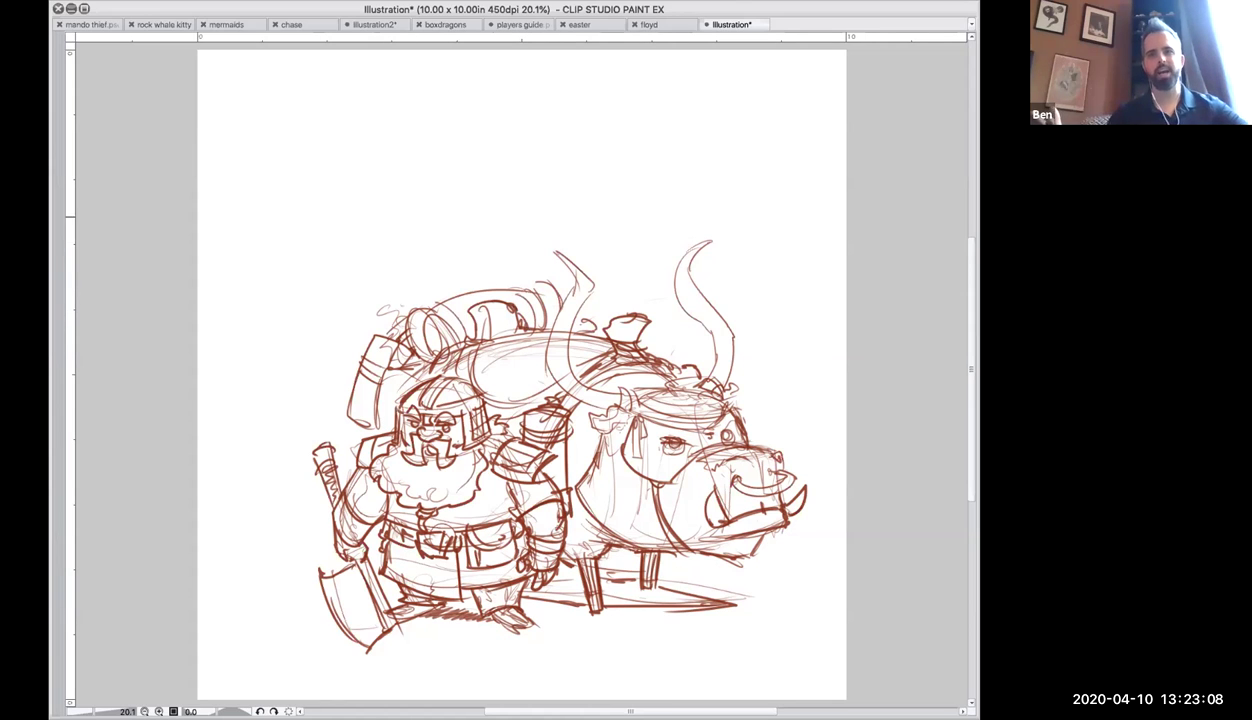
# Add a large strapped bedroll with a spiral end on top of the beast's load, plus a pouch hanging behind it.
pyautogui.moveTo(374, 300)
pyautogui.mouseDown()
pyautogui.moveTo(384, 246)
pyautogui.moveTo(422, 290)
pyautogui.mouseUp()
pyautogui.moveTo(378, 243)
pyautogui.mouseDown()
pyautogui.moveTo(429, 245)
pyautogui.moveTo(419, 241)
pyautogui.moveTo(444, 268)
pyautogui.moveTo(502, 247)
pyautogui.moveTo(471, 224)
pyautogui.moveTo(492, 284)
pyautogui.mouseUp()
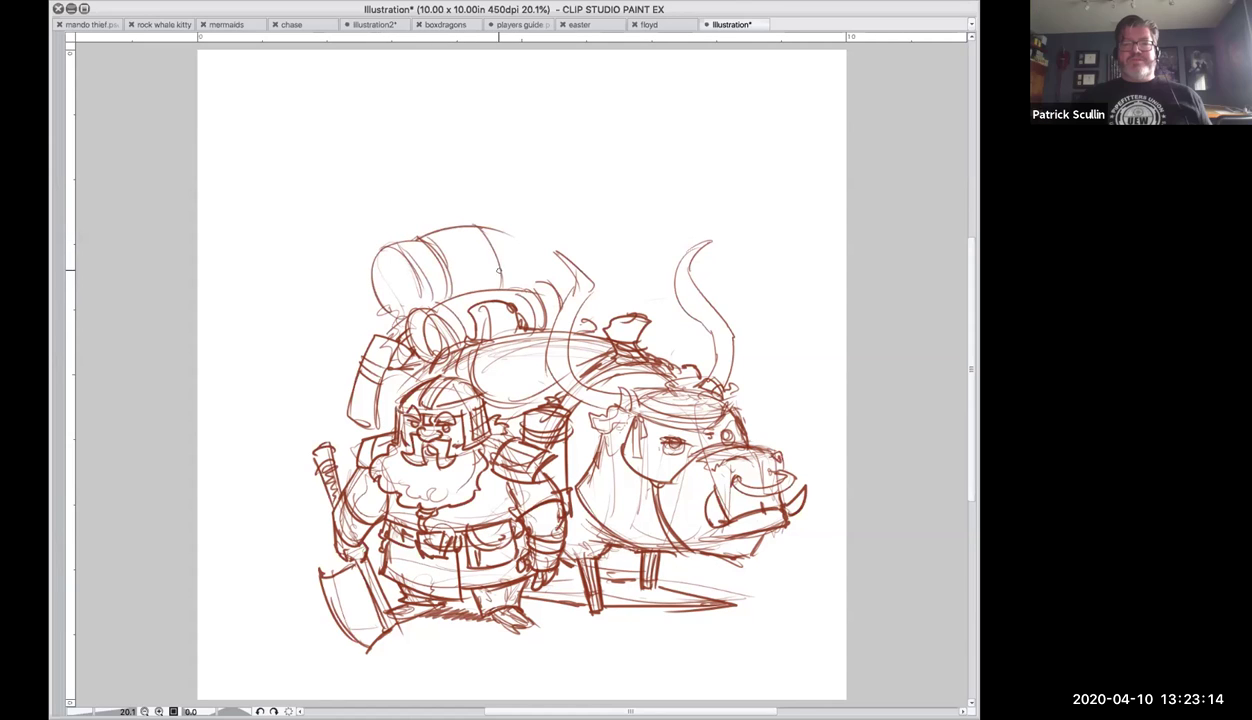
pyautogui.moveTo(476, 220); pyautogui.dragTo(490, 282)
pyautogui.moveTo(510, 222); pyautogui.dragTo(530, 272)
pyautogui.moveTo(515, 236); pyautogui.dragTo(528, 285)
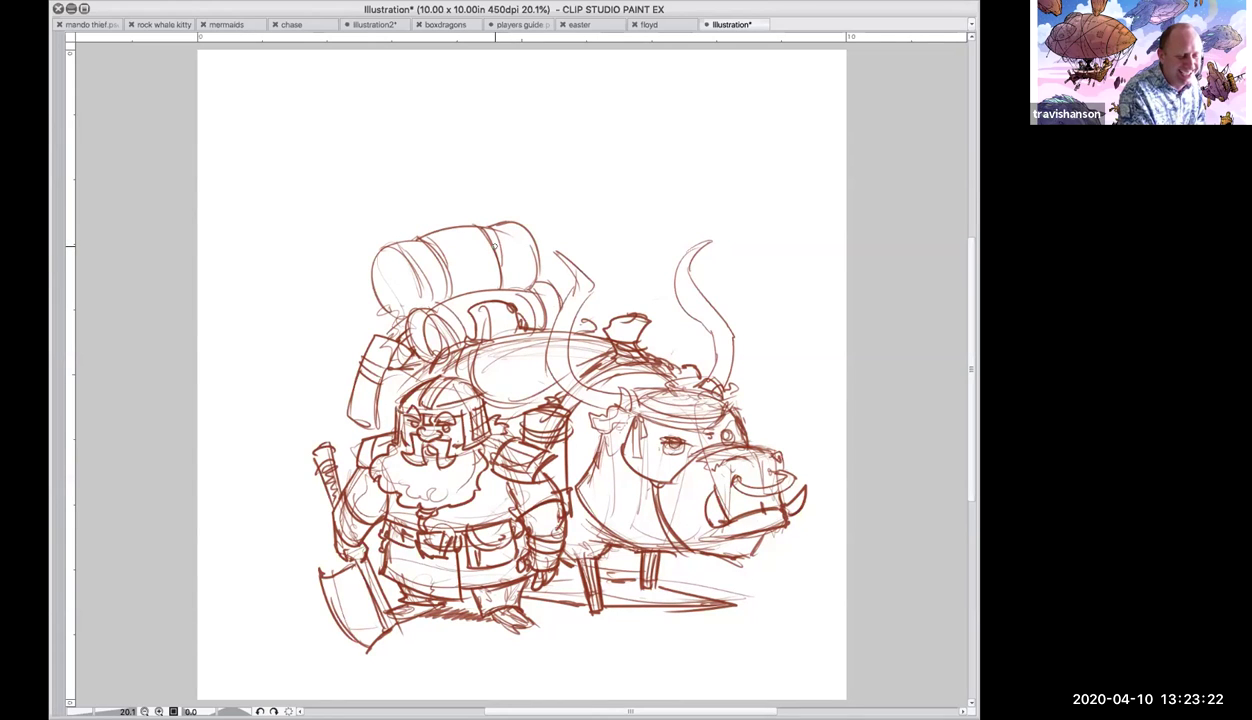
pyautogui.moveTo(482, 226); pyautogui.dragTo(498, 282)
pyautogui.moveTo(410, 244)
pyautogui.mouseDown()
pyautogui.moveTo(474, 218)
pyautogui.moveTo(372, 246)
pyautogui.moveTo(398, 300)
pyautogui.moveTo(390, 272)
pyautogui.moveTo(448, 288)
pyautogui.mouseUp()
pyautogui.moveTo(498, 248)
pyautogui.mouseDown()
pyautogui.moveTo(490, 284)
pyautogui.moveTo(446, 294)
pyautogui.mouseUp()
pyautogui.moveTo(368, 296)
pyautogui.mouseDown()
pyautogui.moveTo(330, 366)
pyautogui.moveTo(355, 348)
pyautogui.moveTo(333, 364)
pyautogui.moveTo(348, 368)
pyautogui.moveTo(372, 308)
pyautogui.mouseUp()
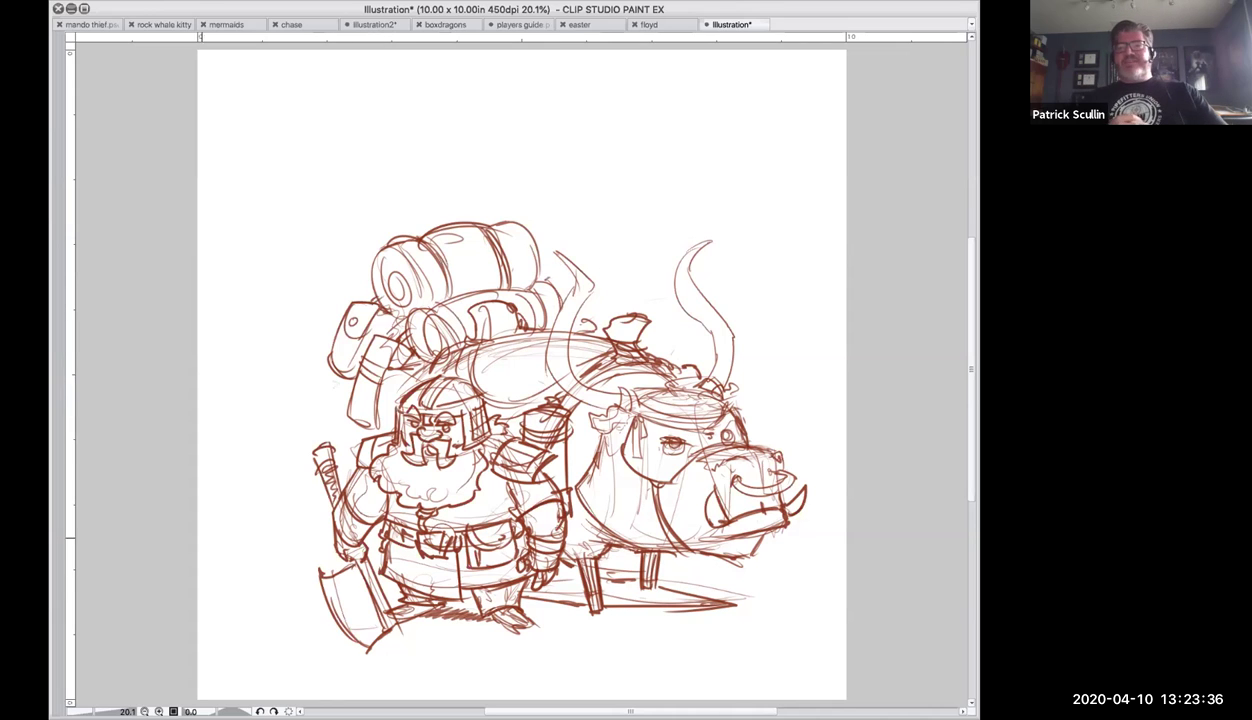
# Draw the beast's curved rump behind the dwarf and add a small curled tail.
pyautogui.moveTo(331, 368); pyautogui.dragTo(320, 434)
pyautogui.moveTo(319, 393); pyautogui.dragTo(314, 416)
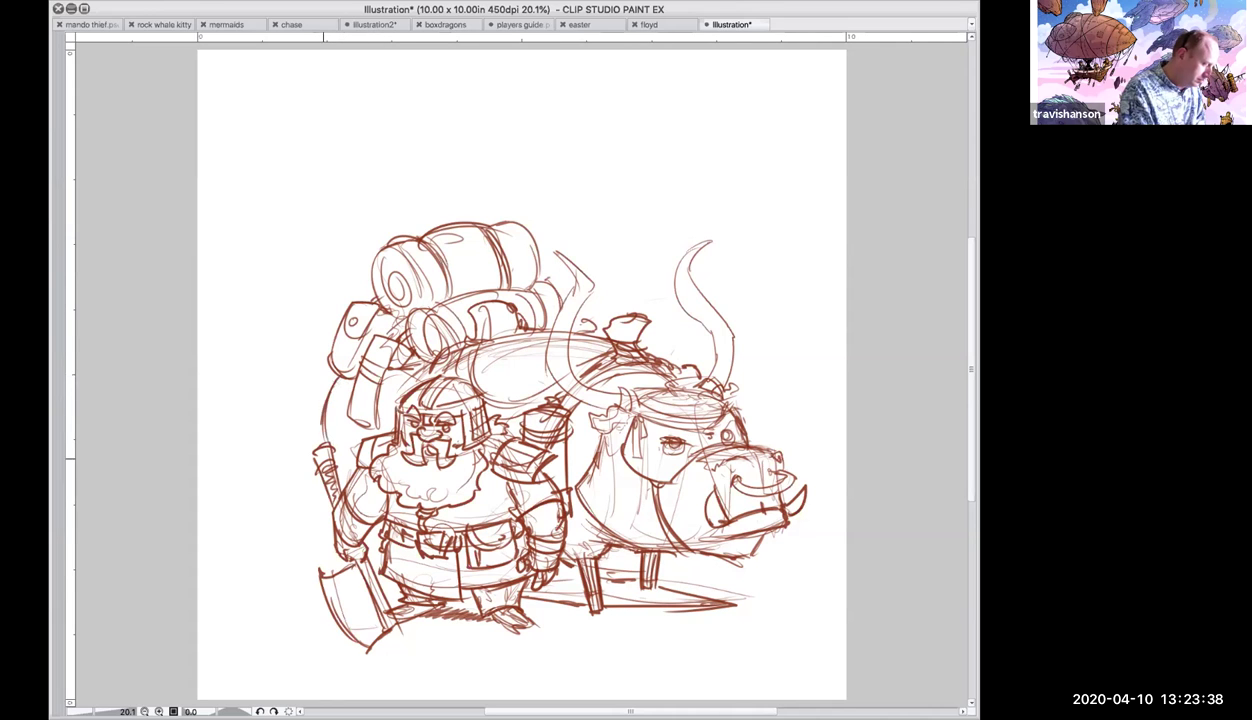
pyautogui.moveTo(333, 462); pyautogui.dragTo(326, 372)
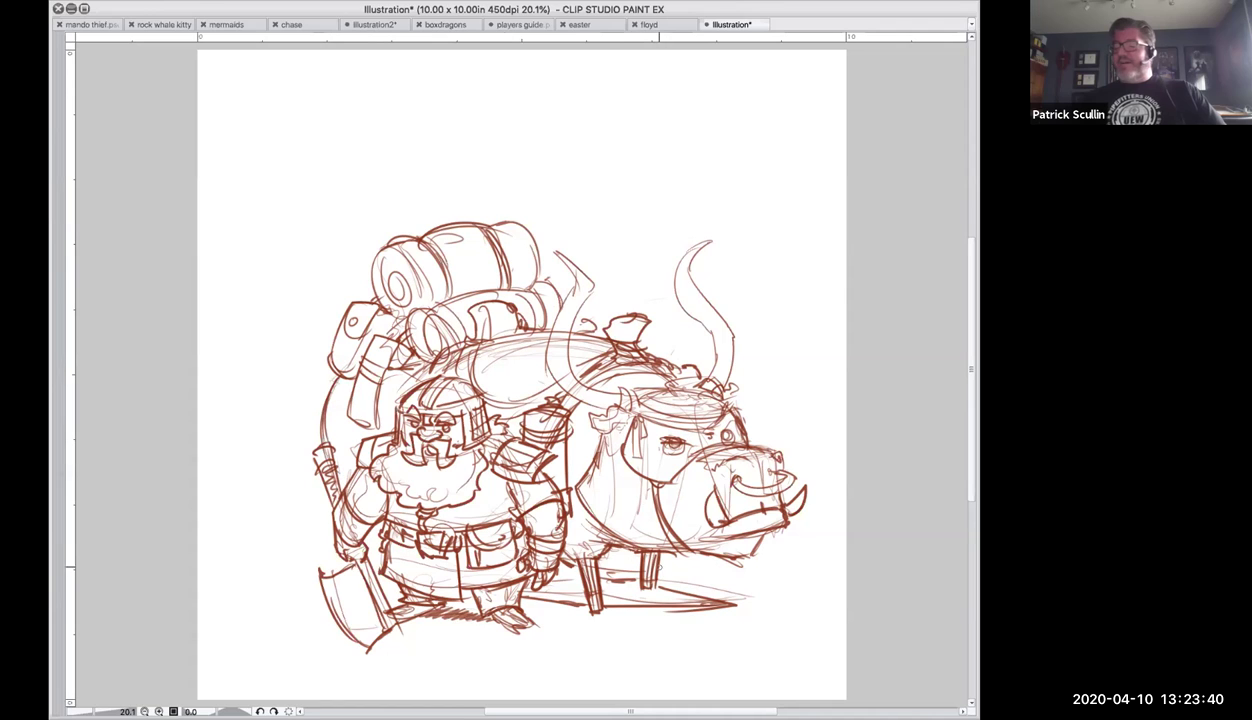
pyautogui.moveTo(331, 372)
pyautogui.mouseDown()
pyautogui.moveTo(298, 371)
pyautogui.moveTo(290, 388)
pyautogui.moveTo(324, 369)
pyautogui.mouseUp()
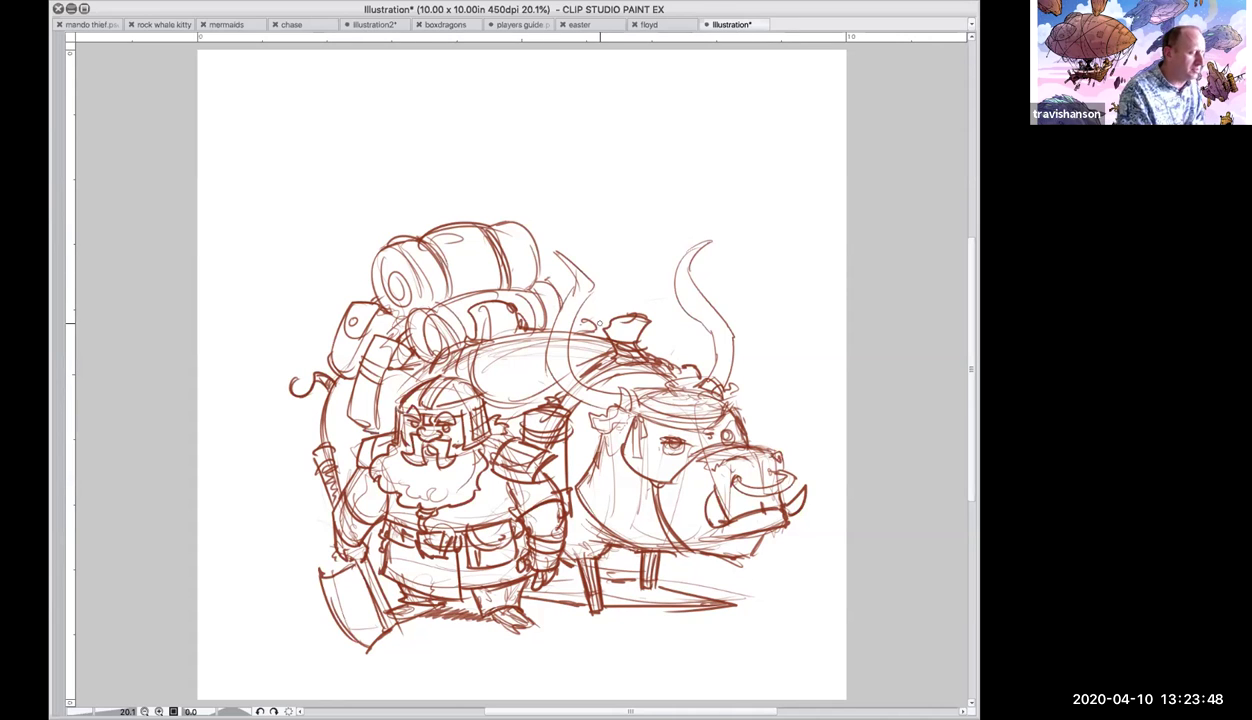
# Strengthen the contours of both of the beast's horns and extend their tips to sharp points.
pyautogui.moveTo(588, 306)
pyautogui.mouseDown()
pyautogui.moveTo(576, 330)
pyautogui.moveTo(608, 402)
pyautogui.mouseUp()
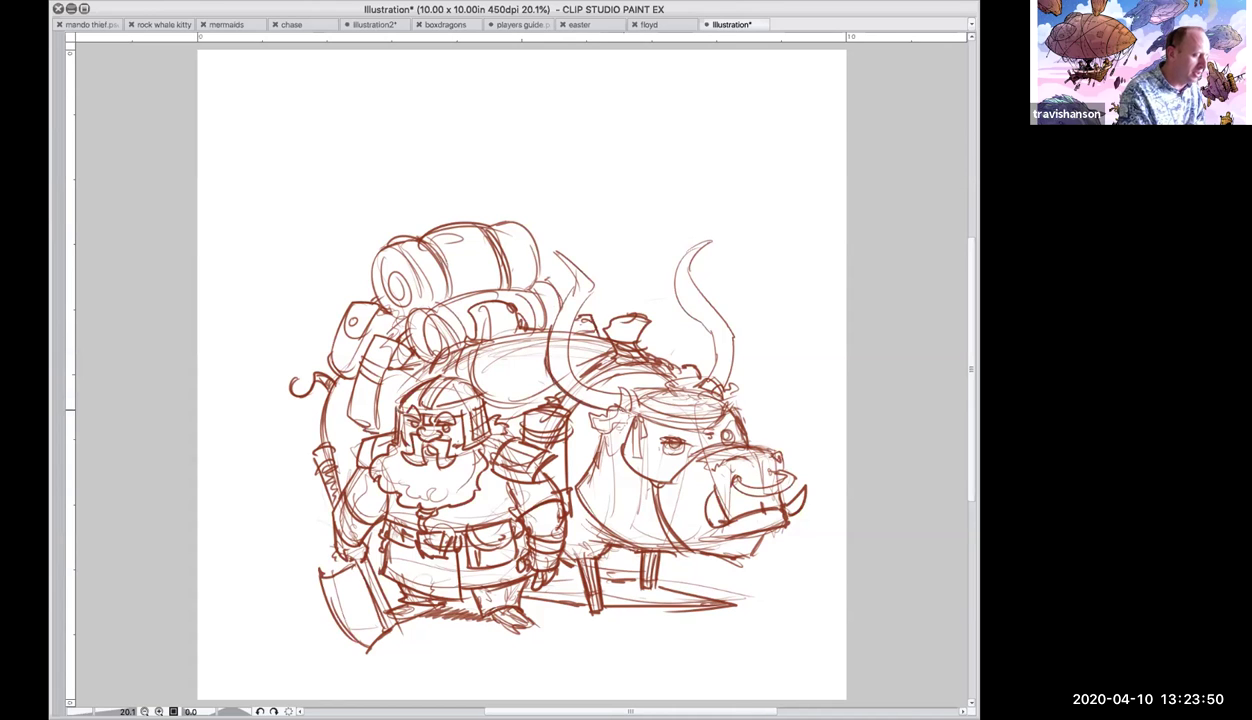
pyautogui.moveTo(578, 327)
pyautogui.mouseDown()
pyautogui.moveTo(580, 377)
pyautogui.moveTo(604, 385)
pyautogui.mouseUp()
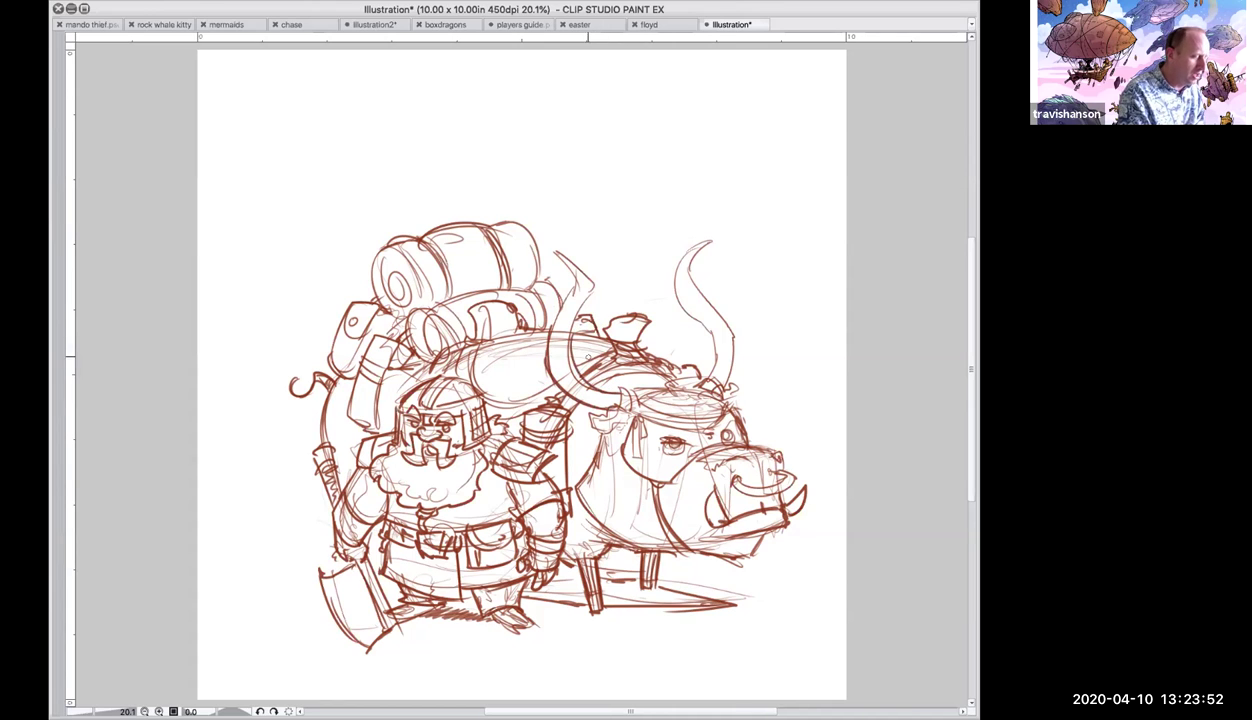
pyautogui.moveTo(559, 288)
pyautogui.mouseDown()
pyautogui.moveTo(538, 326)
pyautogui.moveTo(562, 230)
pyautogui.moveTo(547, 245)
pyautogui.moveTo(588, 282)
pyautogui.mouseUp()
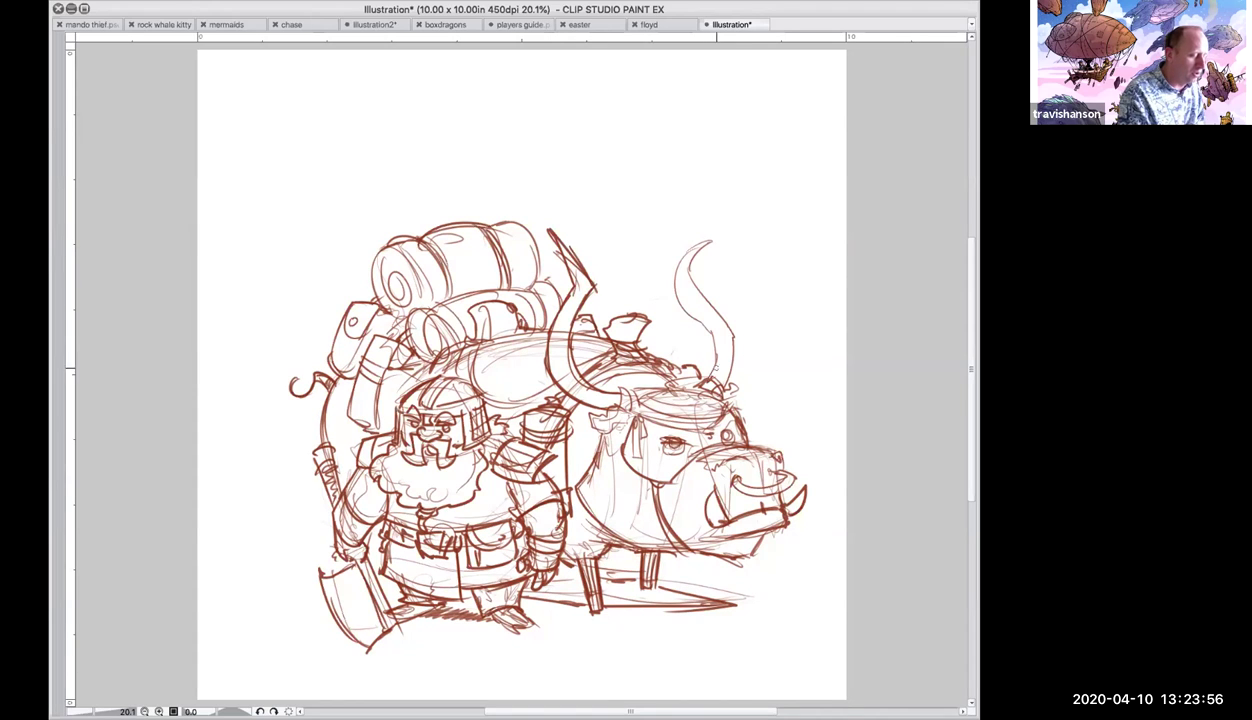
pyautogui.moveTo(716, 327)
pyautogui.mouseDown()
pyautogui.moveTo(666, 292)
pyautogui.moveTo(710, 216)
pyautogui.moveTo(700, 258)
pyautogui.moveTo(680, 268)
pyautogui.moveTo(722, 332)
pyautogui.mouseUp()
pyautogui.moveTo(686, 284)
pyautogui.mouseDown()
pyautogui.moveTo(722, 336)
pyautogui.moveTo(712, 378)
pyautogui.mouseUp()
# Draw the band at the horn's base and a spiked cap across the top of the beast's head.
pyautogui.moveTo(600, 376); pyautogui.dragTo(626, 410)
pyautogui.moveTo(622, 404)
pyautogui.mouseDown()
pyautogui.moveTo(664, 420)
pyautogui.moveTo(710, 404)
pyautogui.mouseUp()
pyautogui.moveTo(618, 376)
pyautogui.mouseDown()
pyautogui.moveTo(624, 392)
pyautogui.moveTo(698, 375)
pyautogui.moveTo(671, 368)
pyautogui.mouseUp()
pyautogui.moveTo(663, 387); pyautogui.dragTo(686, 385)
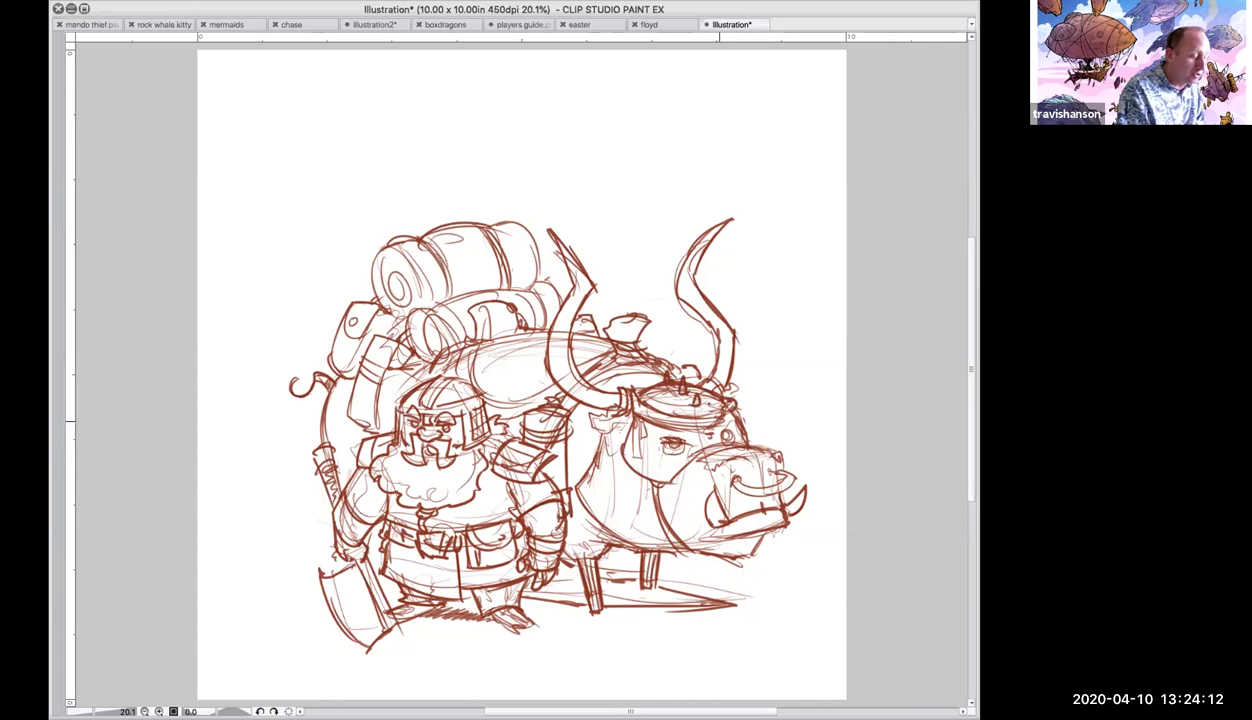
# Refine the beast's snout with bold contours around the nostrils and upper muzzle.
pyautogui.moveTo(724, 475)
pyautogui.mouseDown()
pyautogui.moveTo(766, 463)
pyautogui.moveTo(737, 449)
pyautogui.moveTo(778, 456)
pyautogui.mouseUp()
pyautogui.moveTo(693, 460)
pyautogui.mouseDown()
pyautogui.moveTo(730, 436)
pyautogui.moveTo(764, 439)
pyautogui.moveTo(771, 460)
pyautogui.mouseUp()
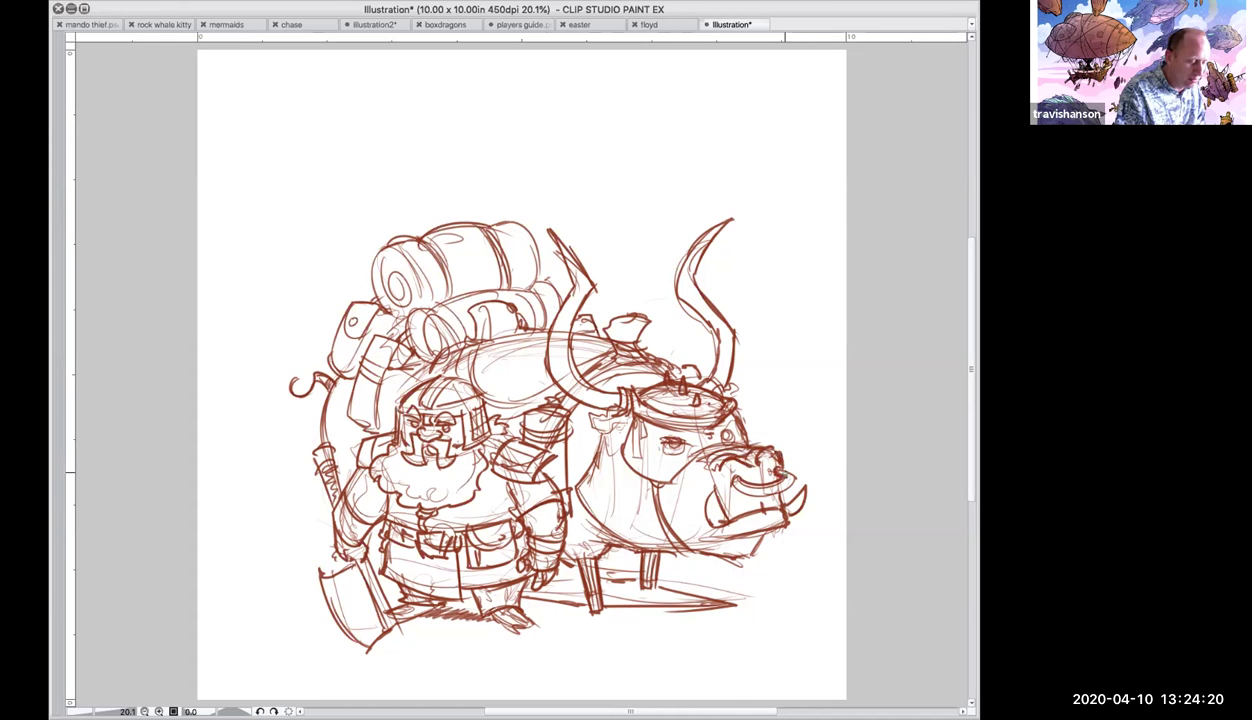